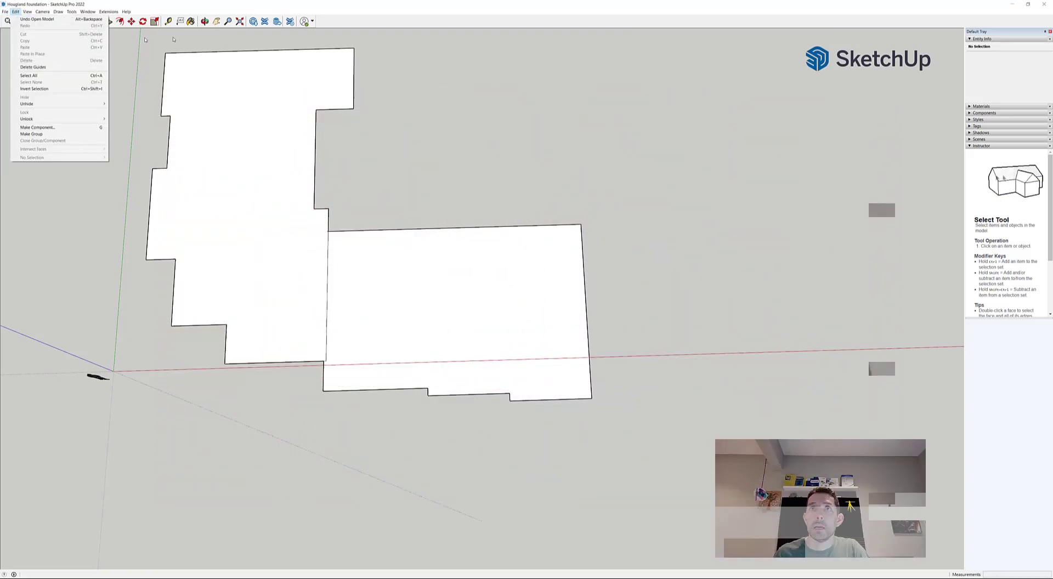
# Step: Start a 2D Graphic export and browse Google Drive to the 0.1 Prosite 2022 folder
pyautogui.click(5, 11)
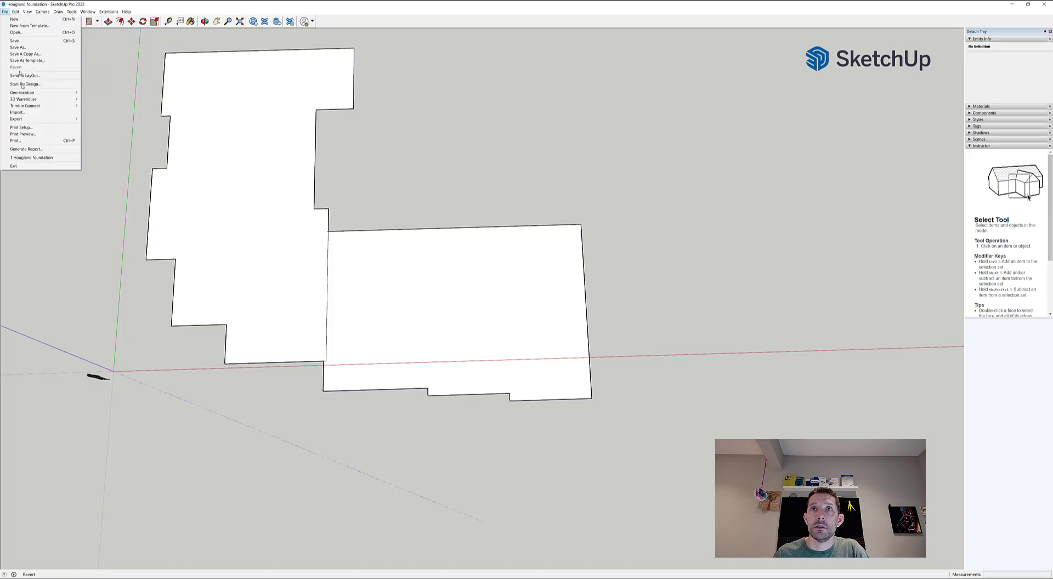
pyautogui.moveTo(23, 121)
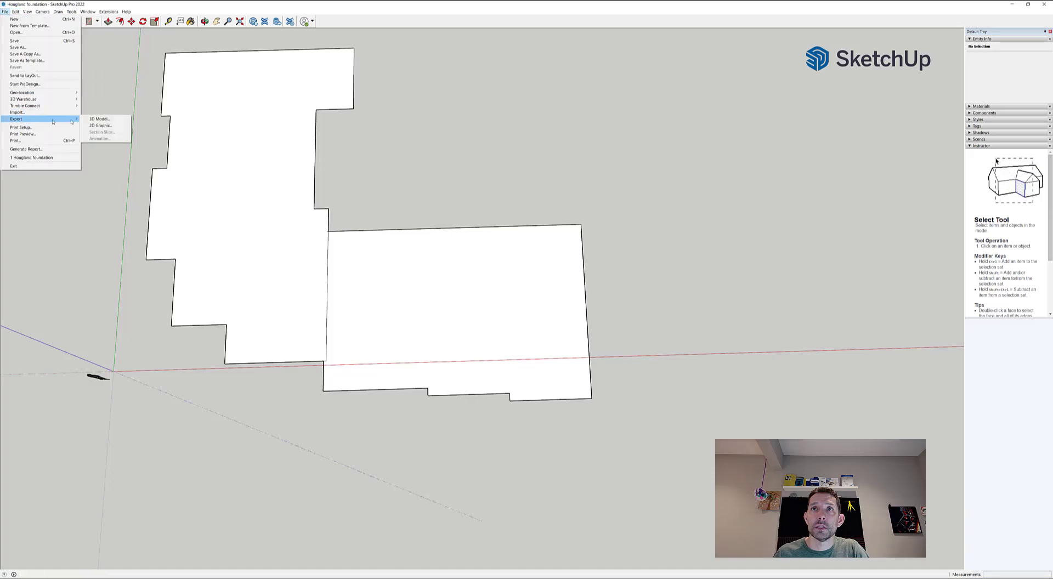
pyautogui.click(101, 125)
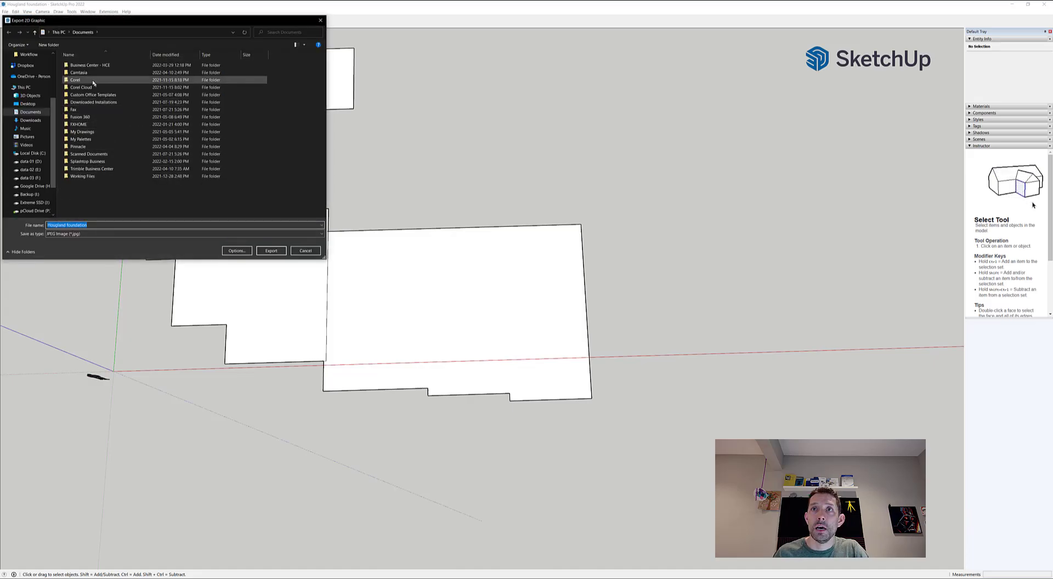
pyautogui.click(32, 186)
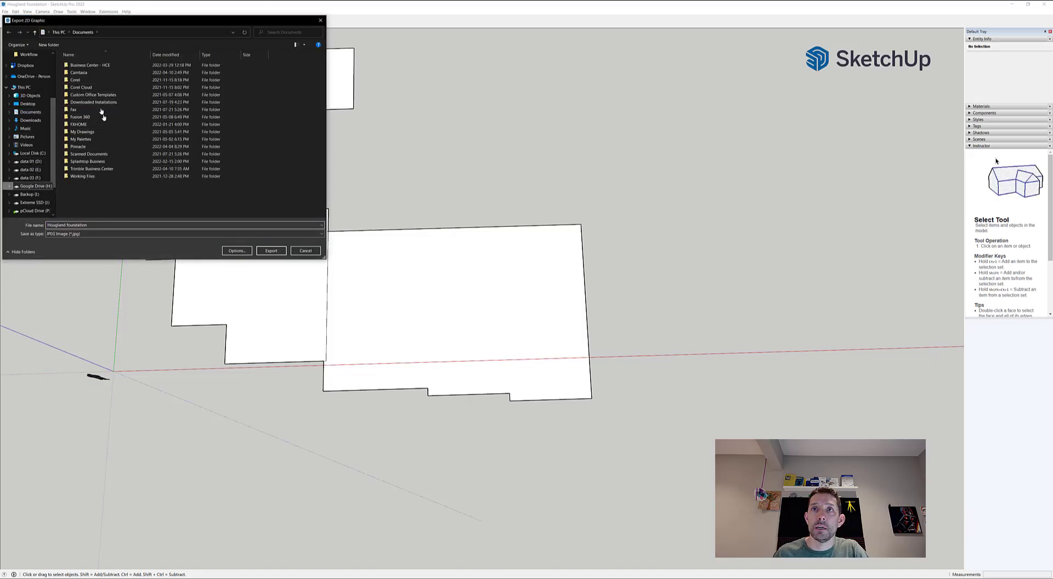
pyautogui.click(86, 67)
pyautogui.doubleClick(86, 66)
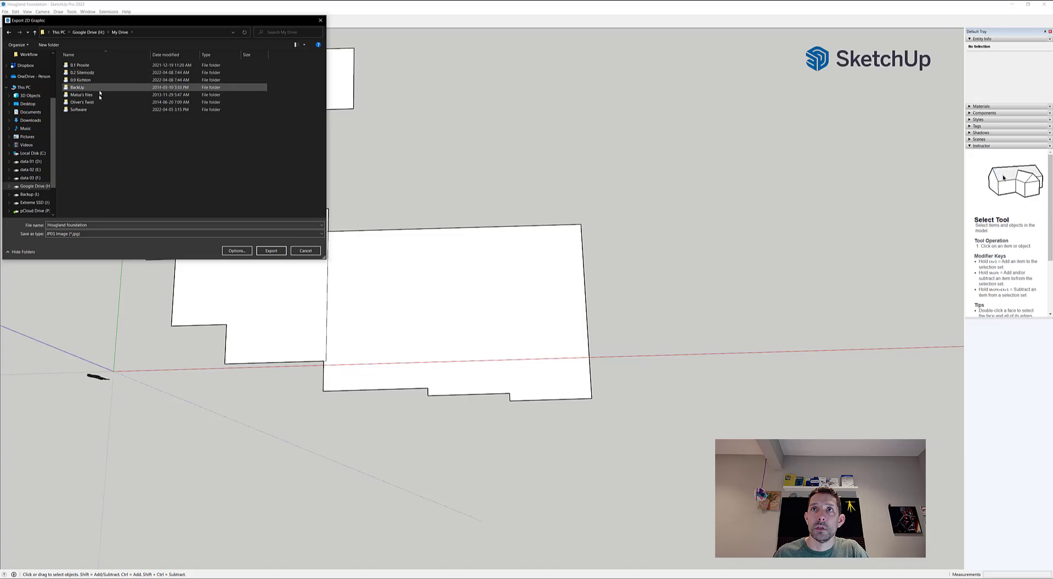
pyautogui.doubleClick(80, 65)
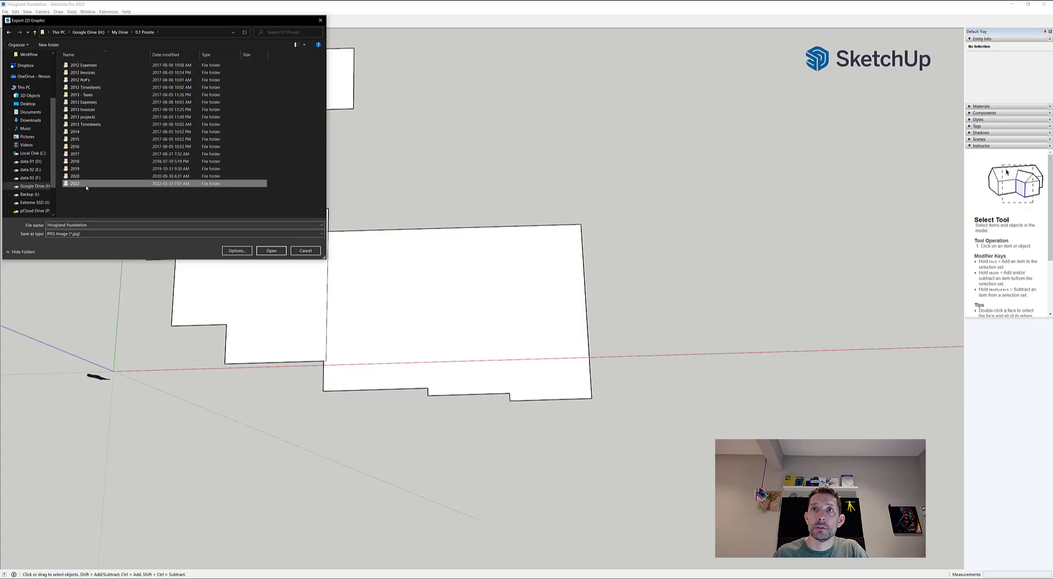
pyautogui.doubleClick(75, 183)
# Step: Save the JPEG into the Lot 24 Southview Exports folder with 'from sketch' added to the name
pyautogui.click(77, 66)
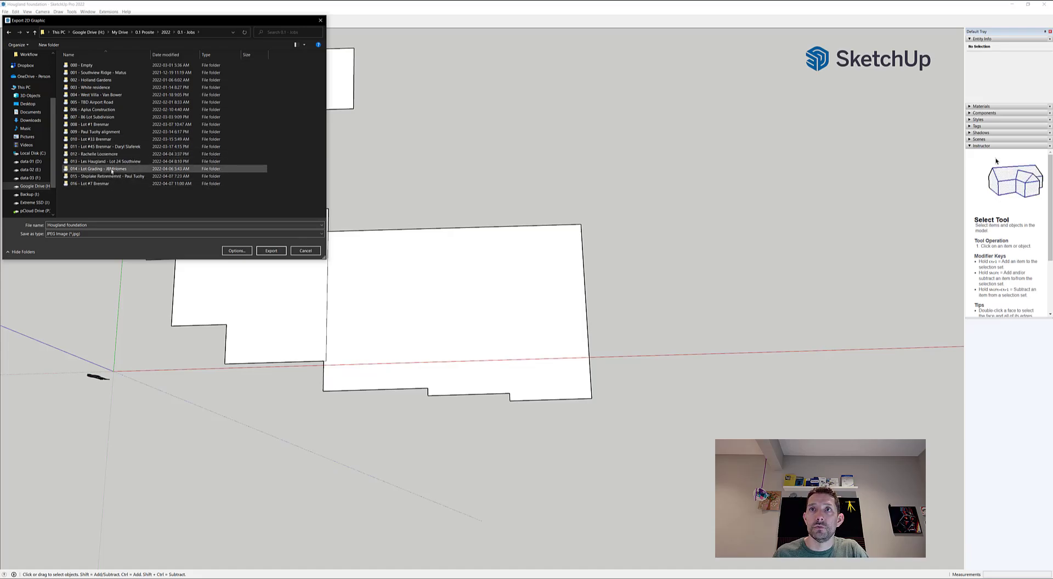
pyautogui.click(104, 162)
pyautogui.doubleClick(104, 162)
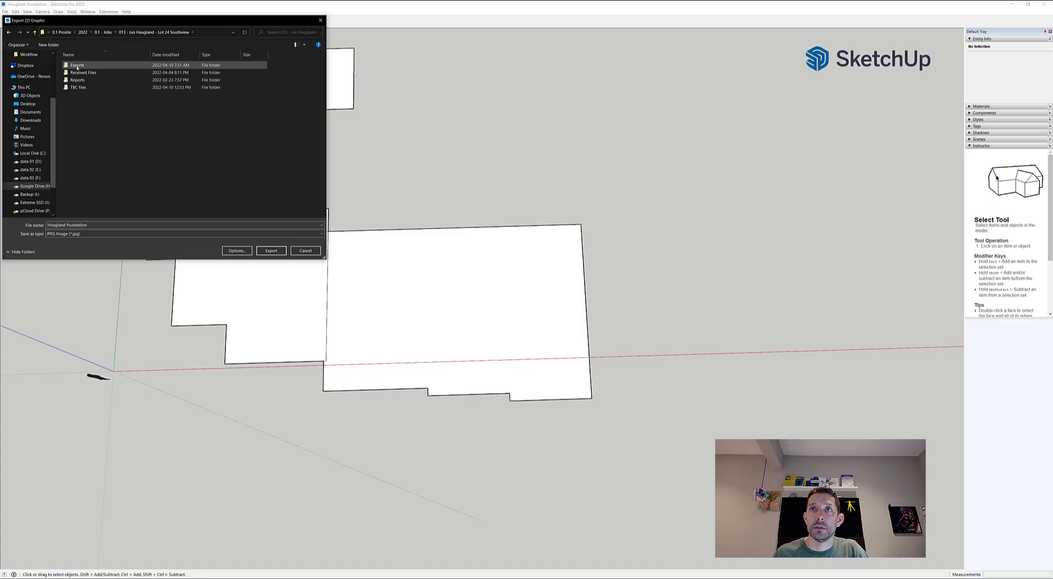
pyautogui.doubleClick(77, 66)
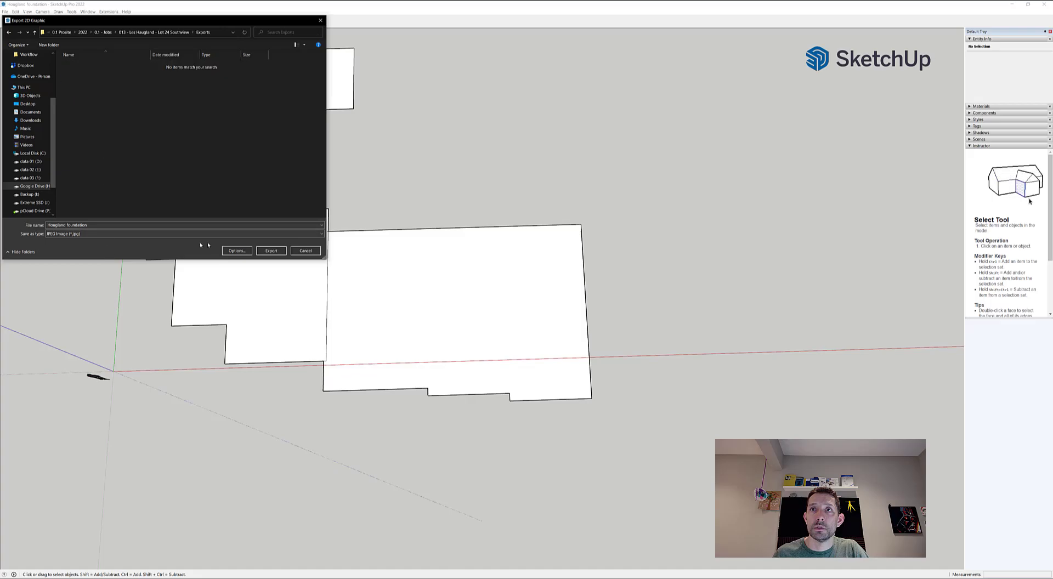
pyautogui.click(199, 225)
pyautogui.write('f')
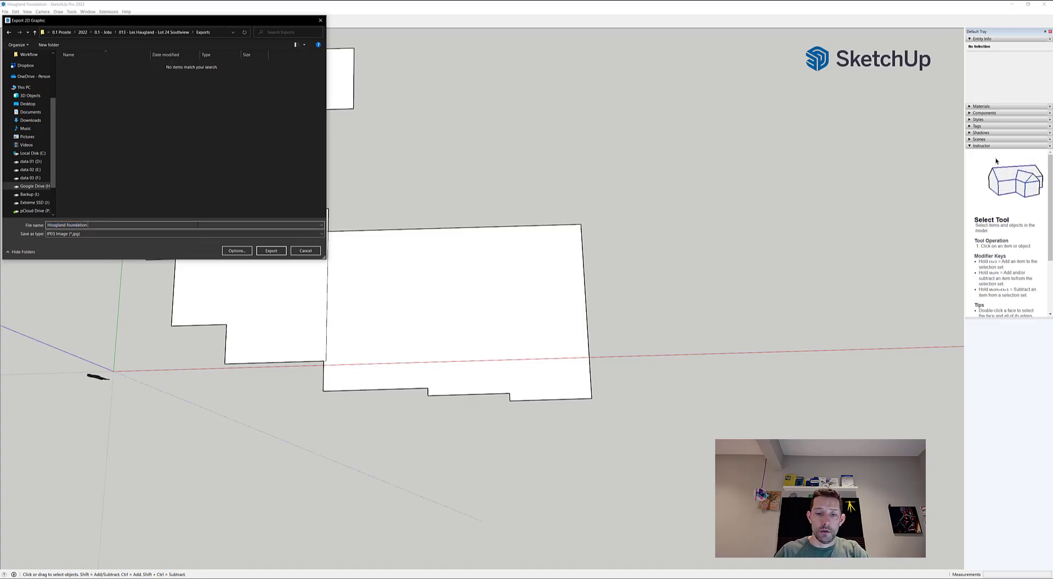
pyautogui.write('rom ske')
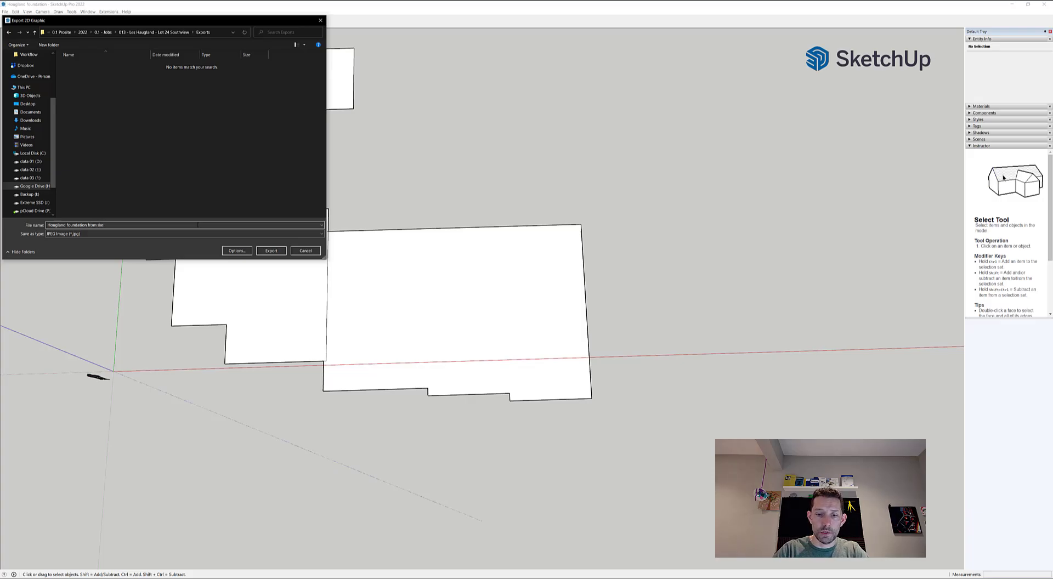
pyautogui.write('tchup')
pyautogui.press('Return')
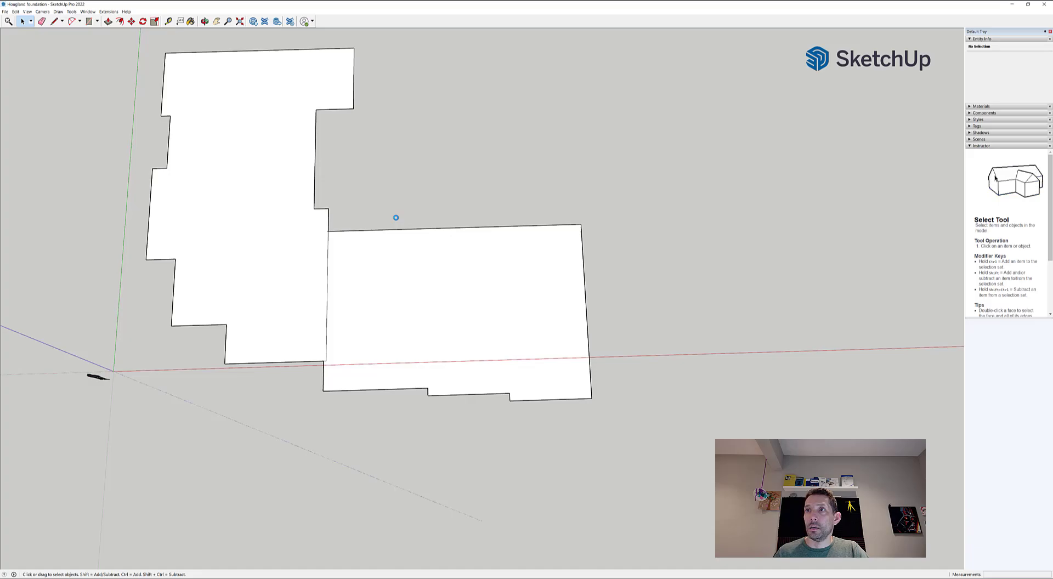
# Step: Locate the new foundation JPG from Quick access in its Exports folder and select it
pyautogui.hotkey('alt', 'Tab')
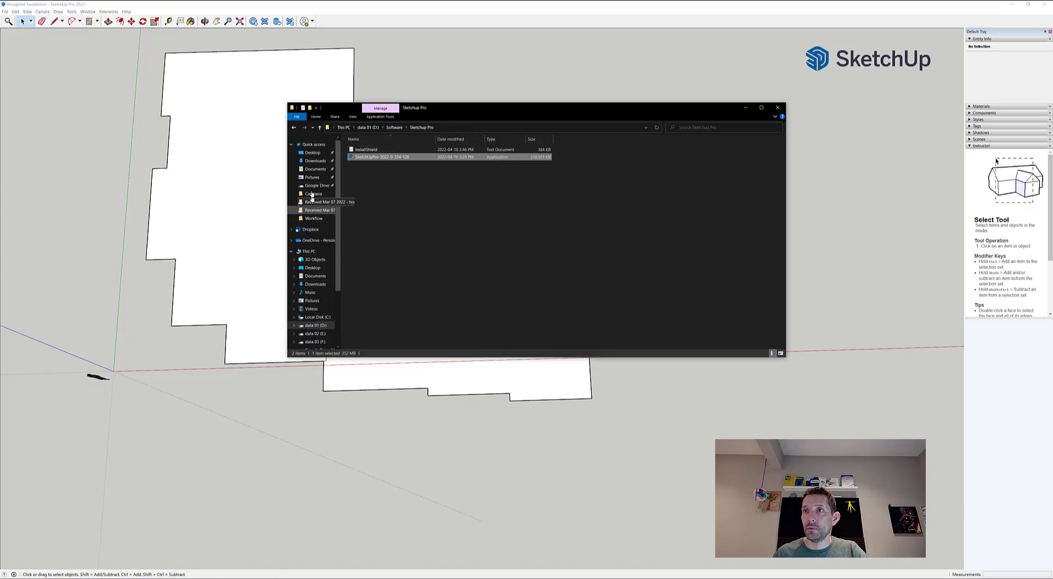
pyautogui.click(314, 145)
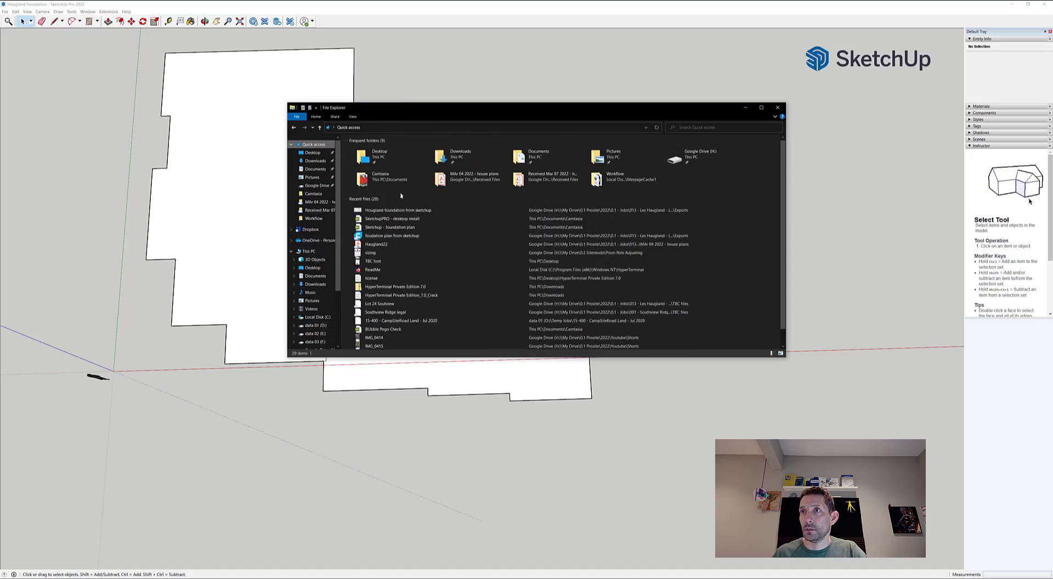
pyautogui.click(388, 211)
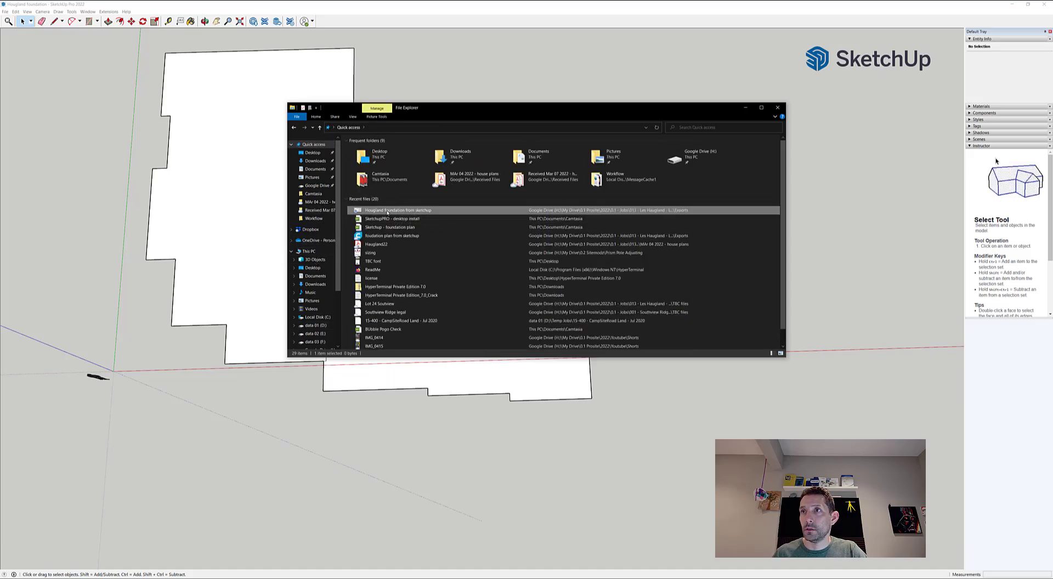
pyautogui.rightClick(387, 211)
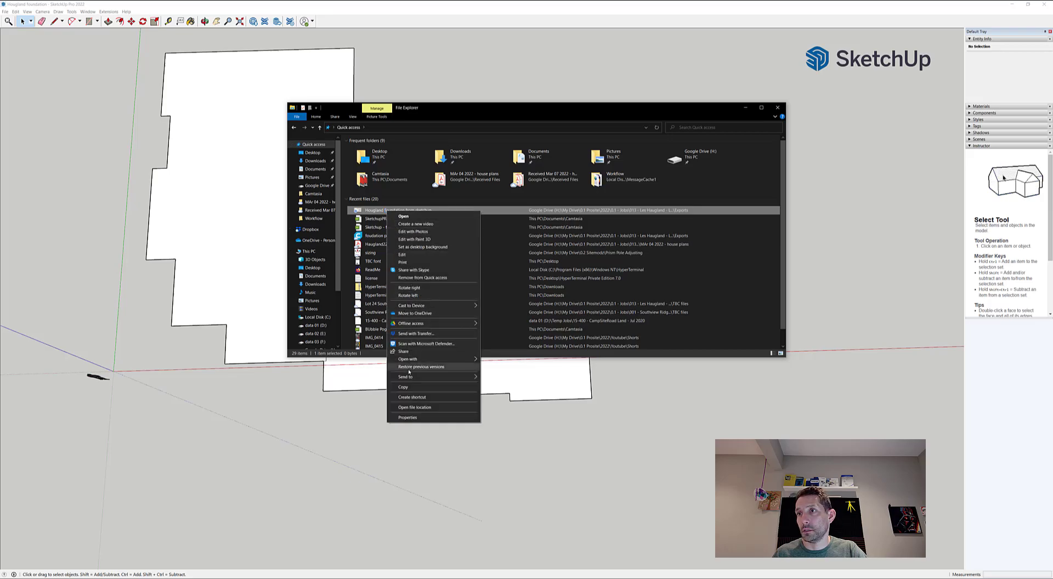
pyautogui.click(412, 407)
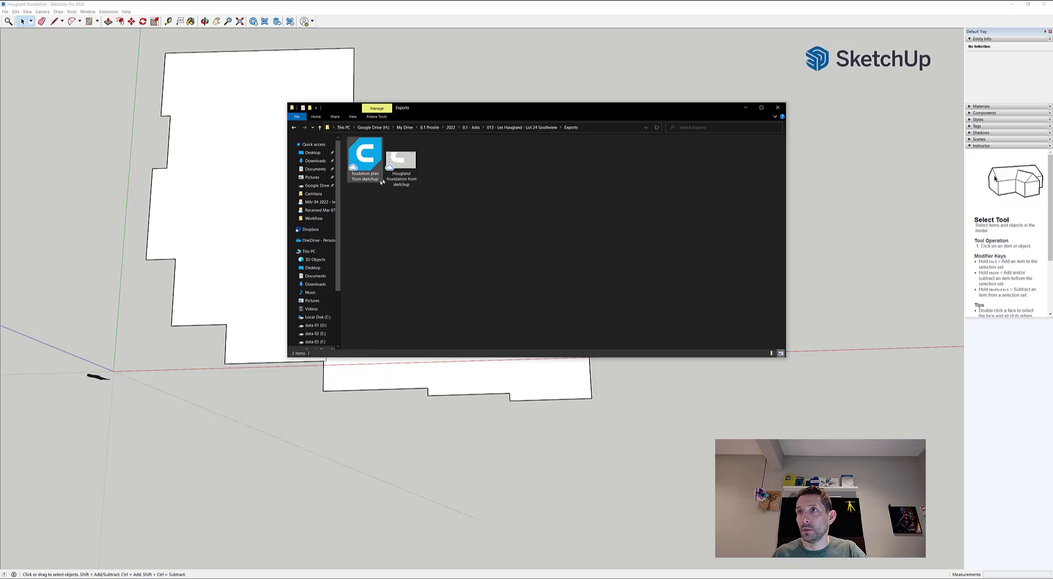
pyautogui.click(410, 168)
pyautogui.click(410, 168)
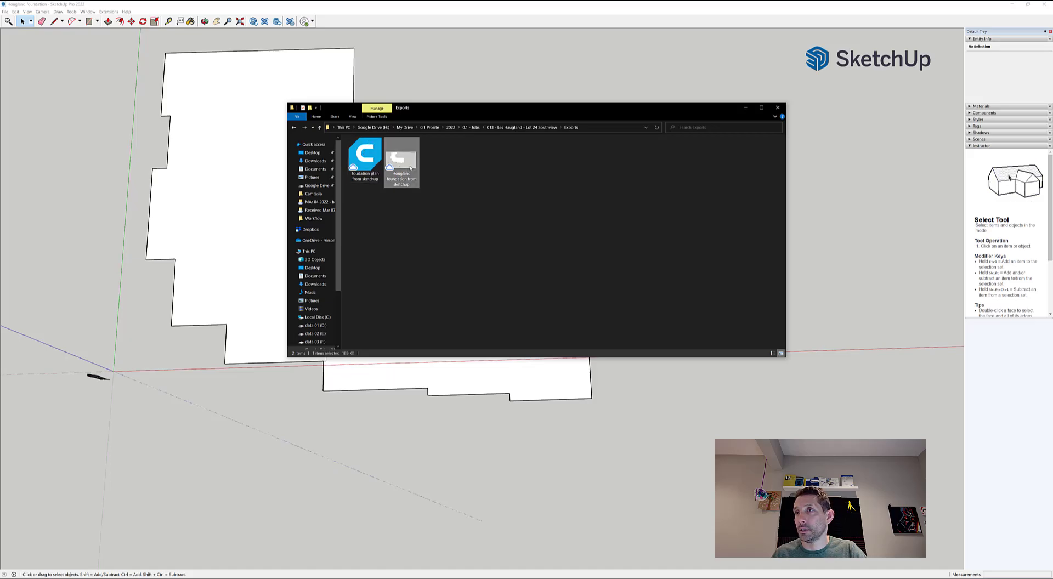
pyautogui.click(370, 51)
# Step: Drop the foundation JPG into the TBC plan view and close Place Image without positioning it
pyautogui.click(1019, 5)
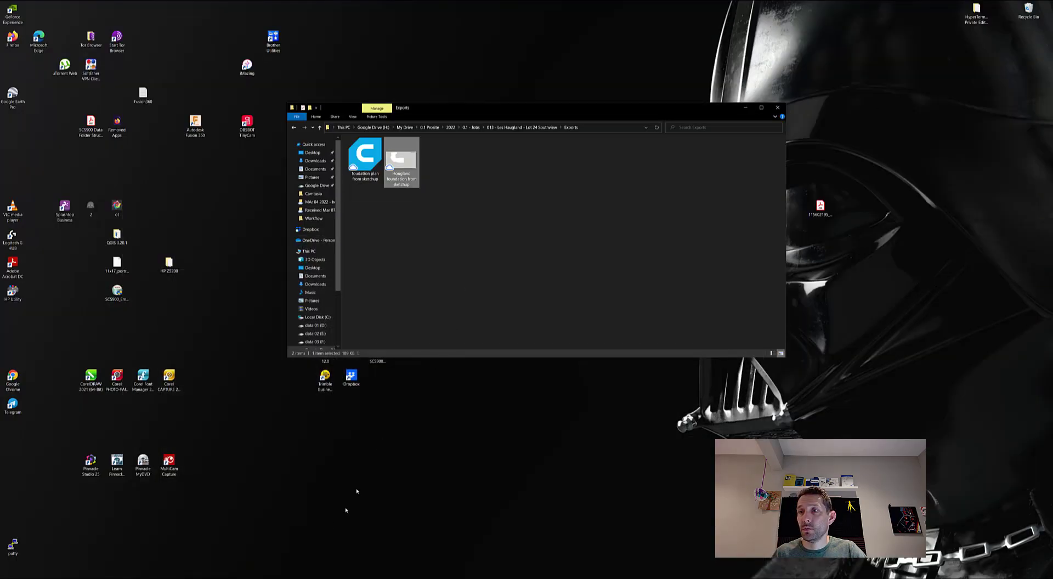
pyautogui.hotkey('alt', 'Tab')
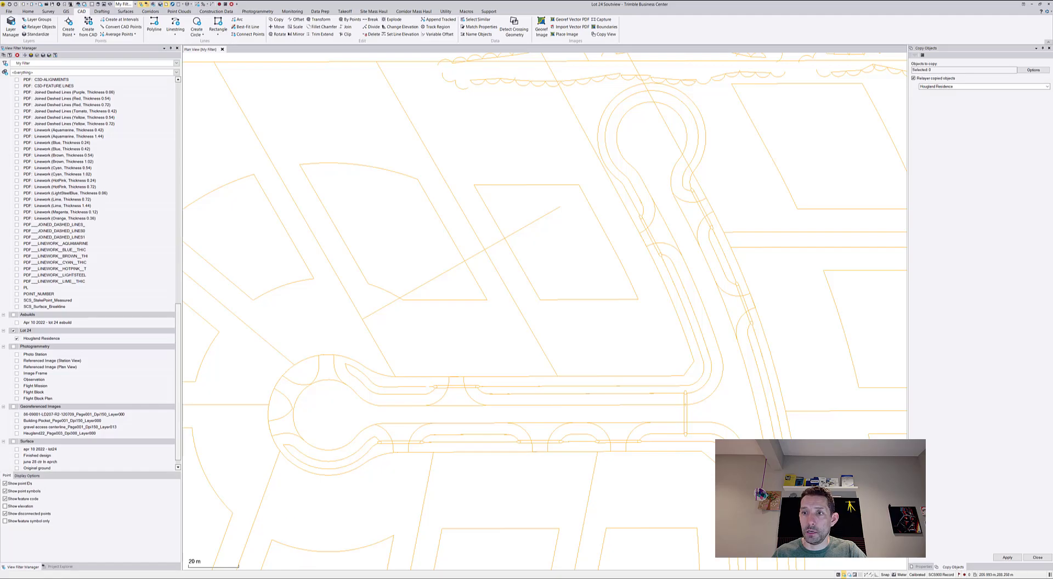
pyautogui.hotkey('alt', 'Tab')
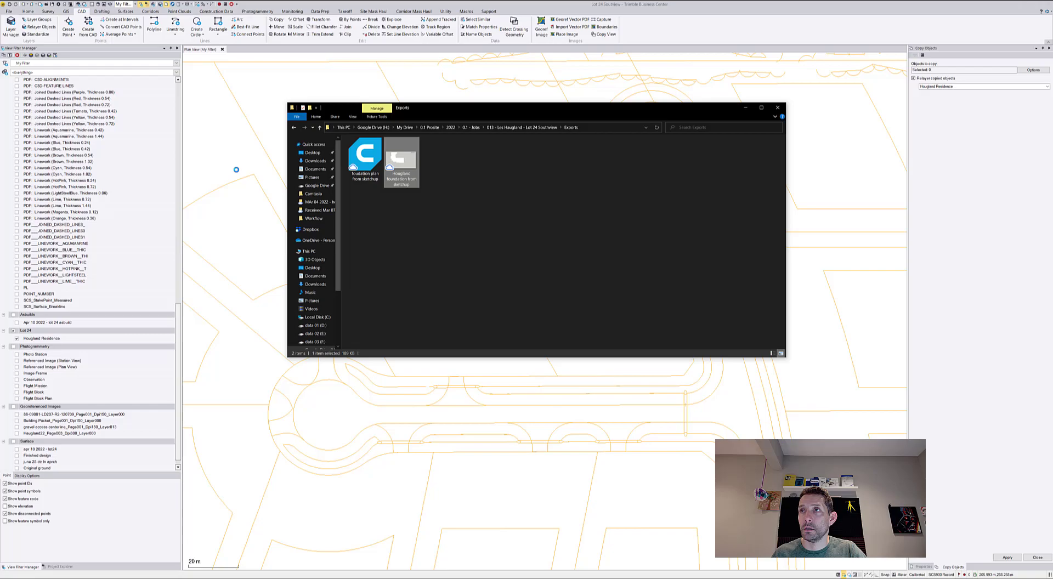
pyautogui.click(746, 107)
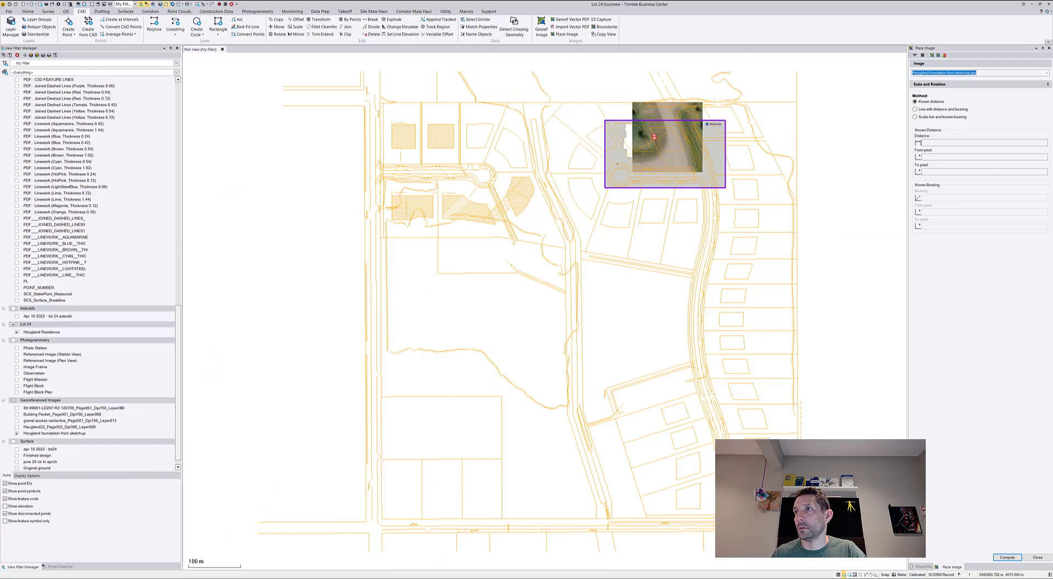
pyautogui.scroll(8, 653, 136)
pyautogui.scroll(-3, 631, 145)
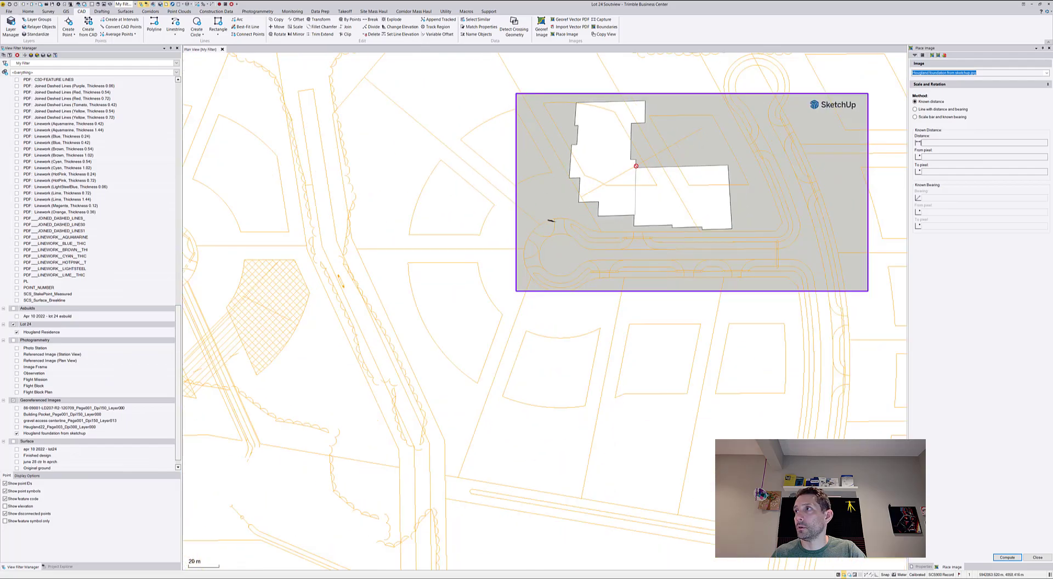
pyautogui.moveTo(636, 165); pyautogui.dragTo(449, 198, button='middle')
pyautogui.scroll(1, 453, 195)
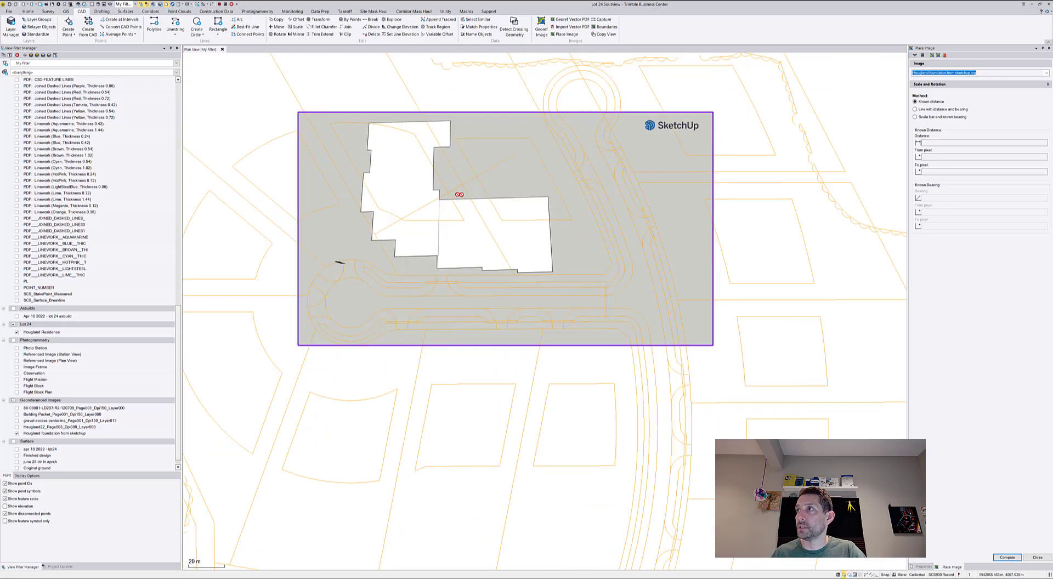
pyautogui.click(1039, 558)
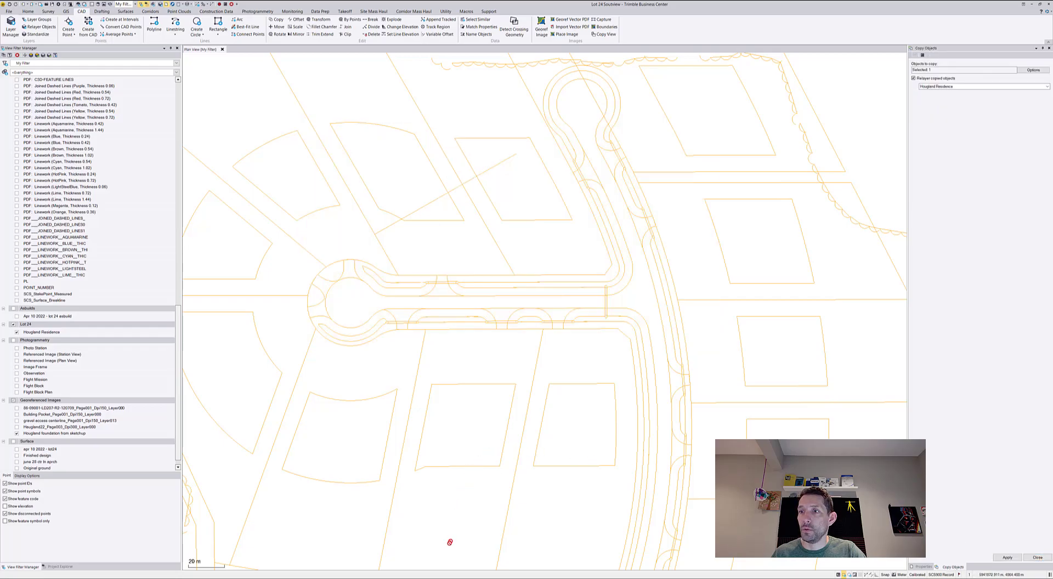
pyautogui.hotkey('alt', 'Tab')
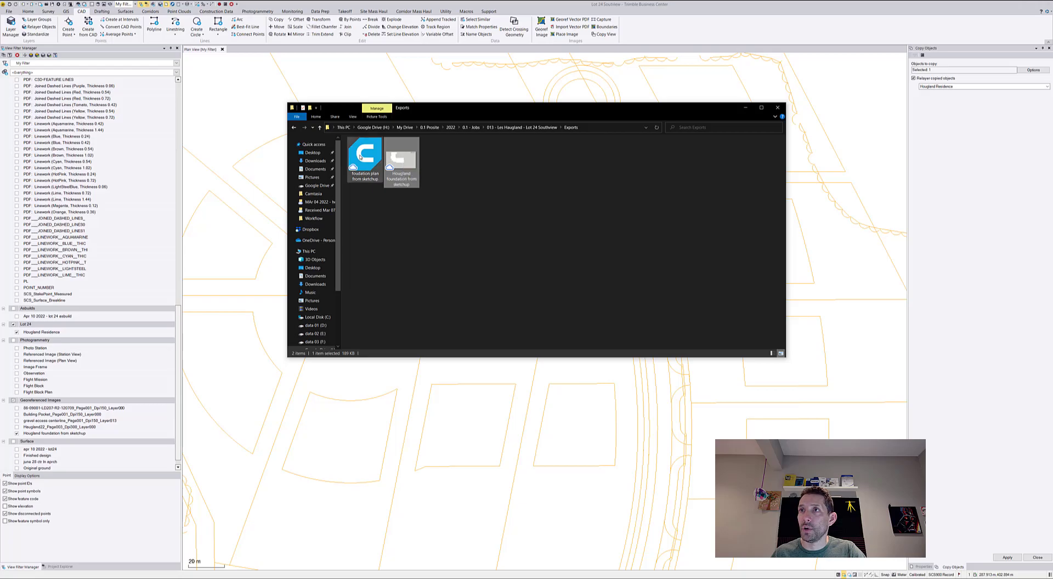
# Step: View the 'foudation plan from sketchup' file's properties, then select the Hougland foundation JPG
pyautogui.click(360, 157)
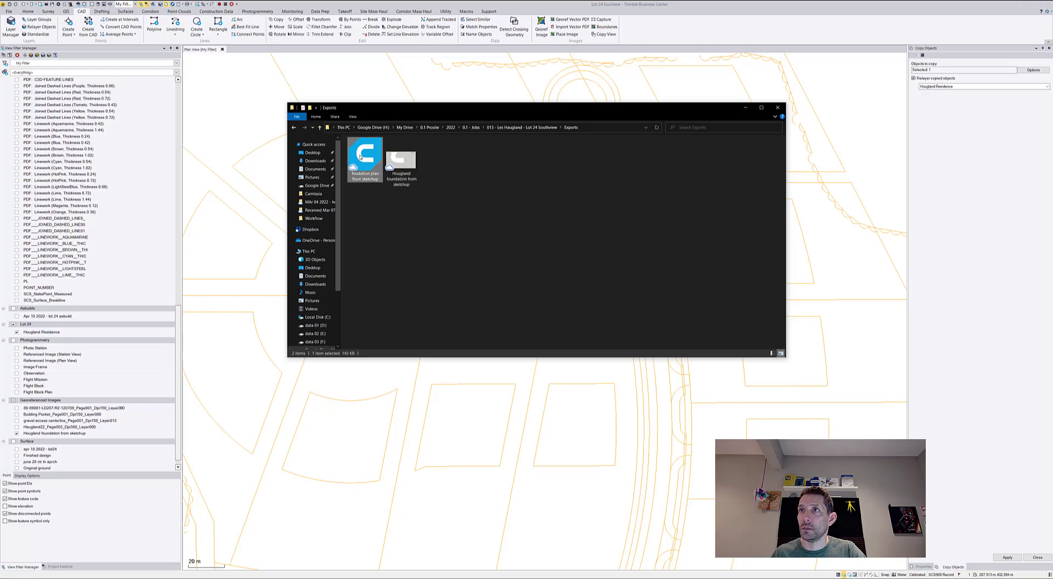
pyautogui.rightClick(360, 157)
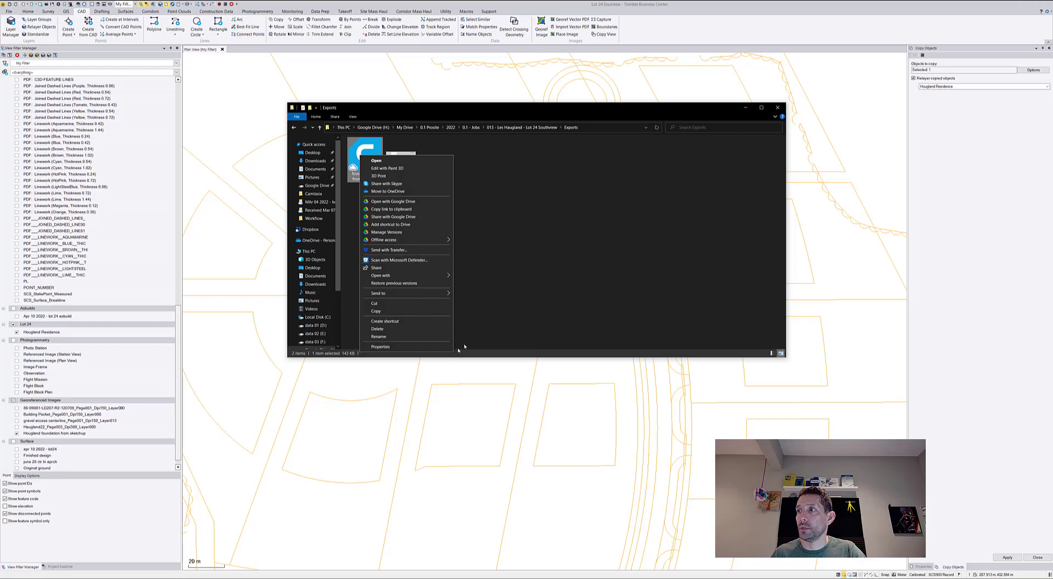
pyautogui.click(424, 348)
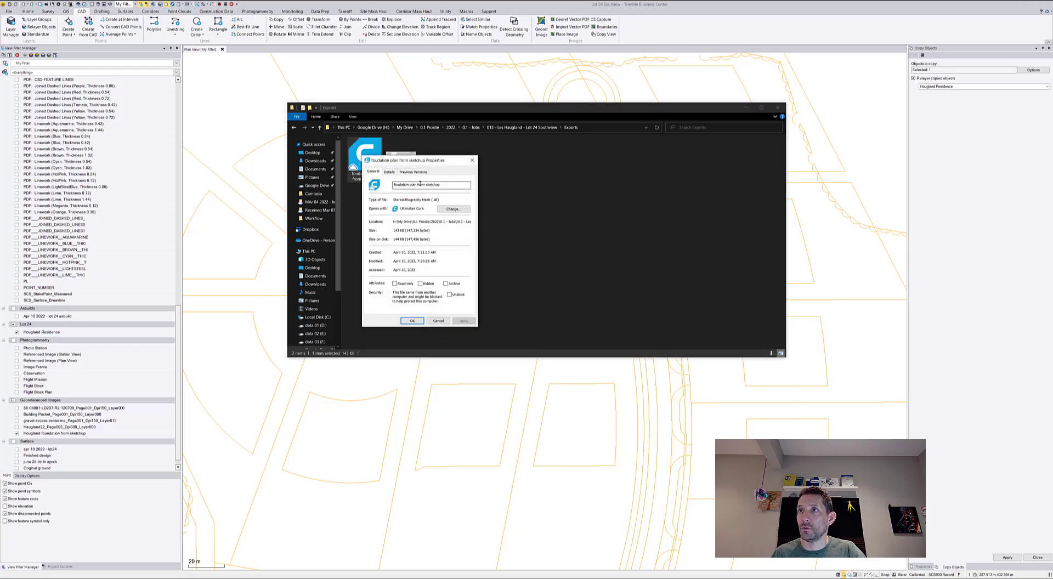
pyautogui.click(474, 160)
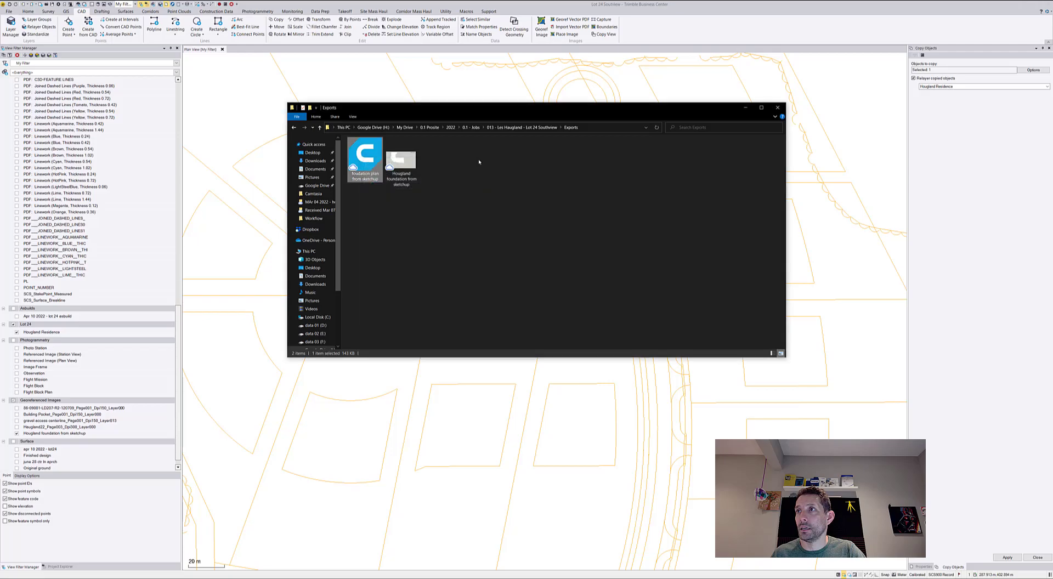
pyautogui.click(394, 159)
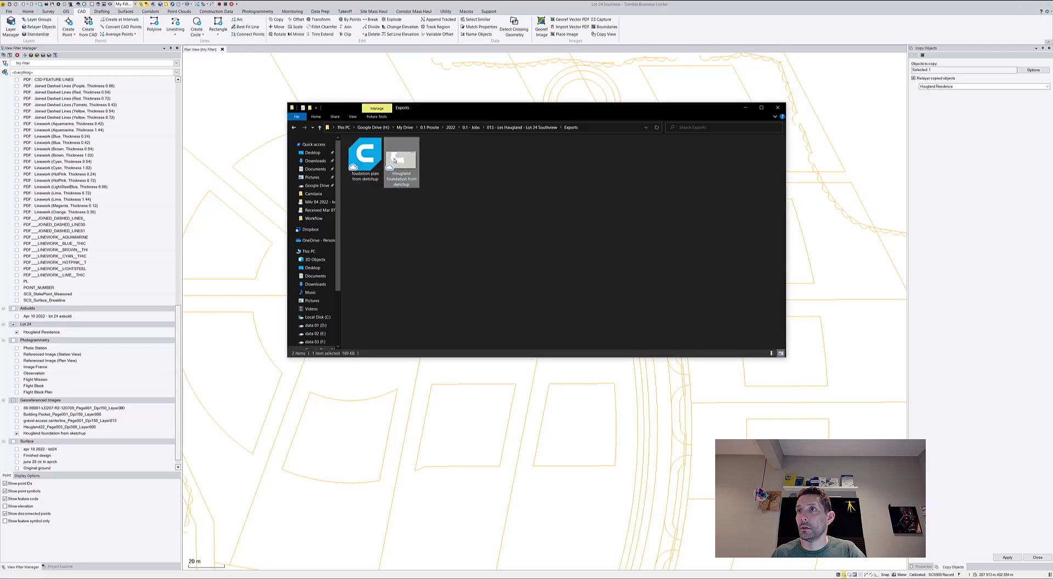
pyautogui.click(682, 65)
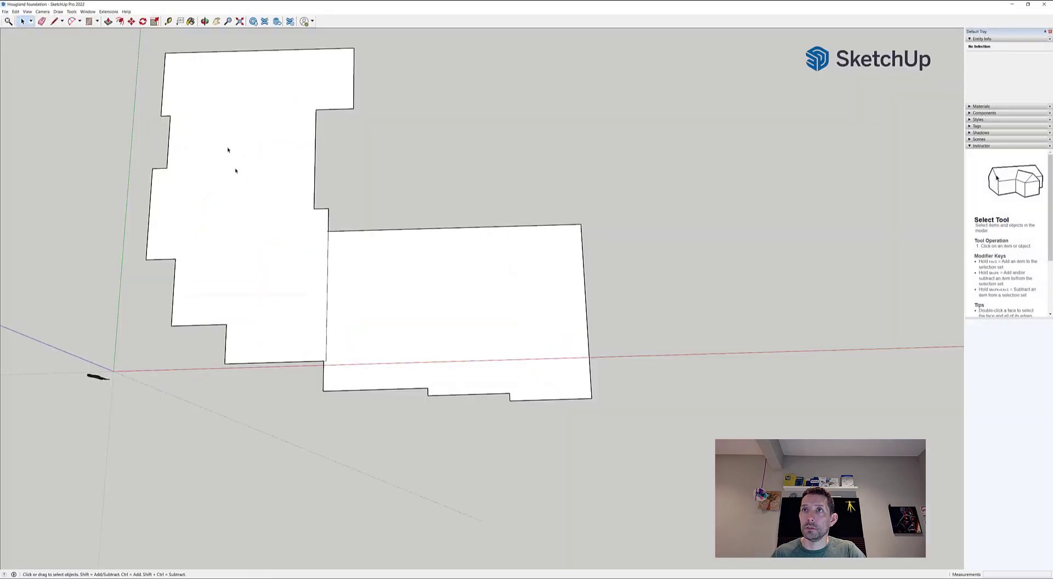
# Step: Export the footprint as an AutoCAD DXF File (*.dxf) named Hougland foundation
pyautogui.click(5, 11)
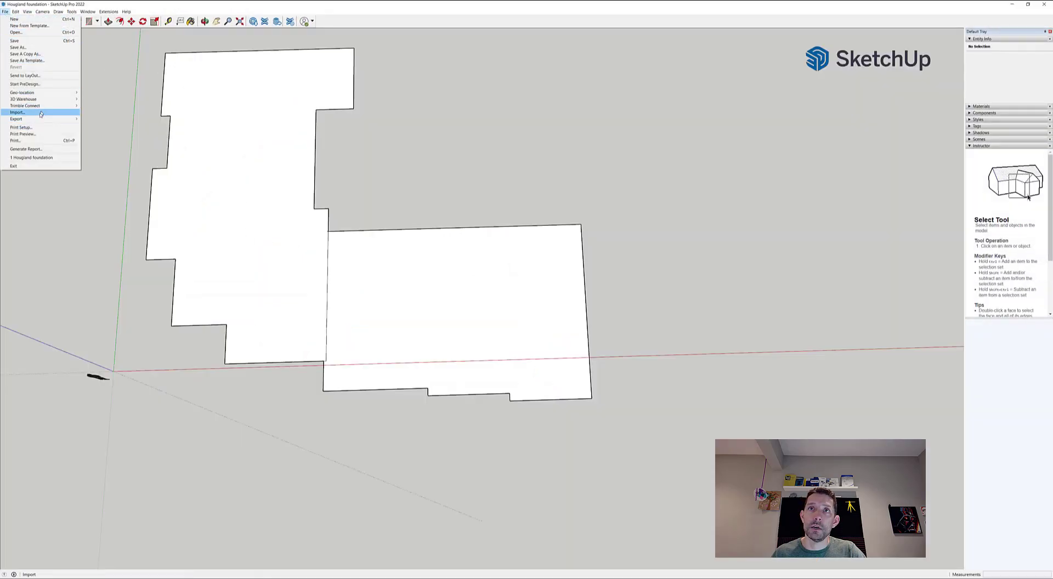
pyautogui.moveTo(45, 120)
pyautogui.click(100, 126)
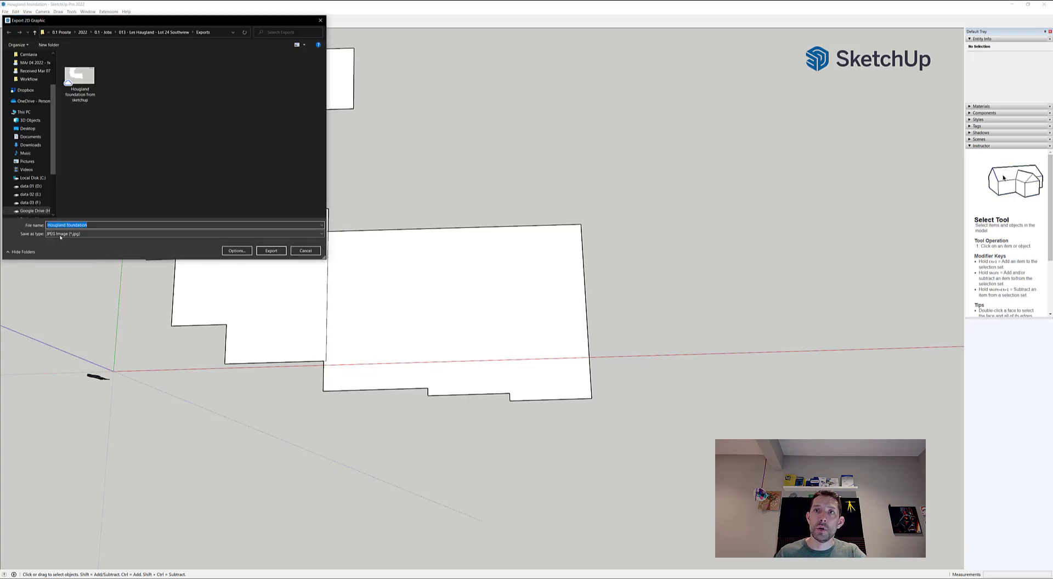
pyautogui.click(82, 234)
pyautogui.click(82, 280)
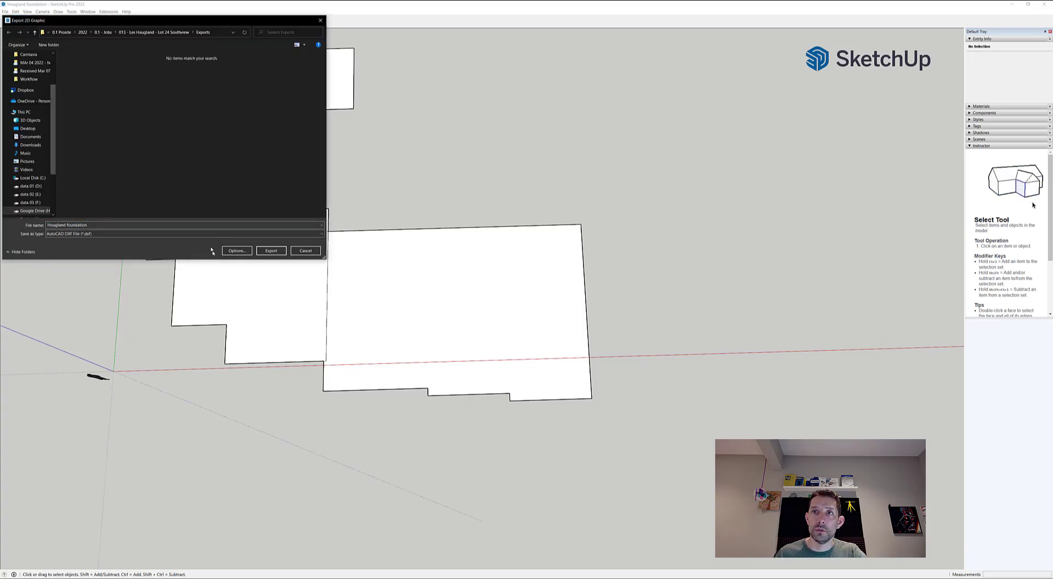
pyautogui.click(272, 251)
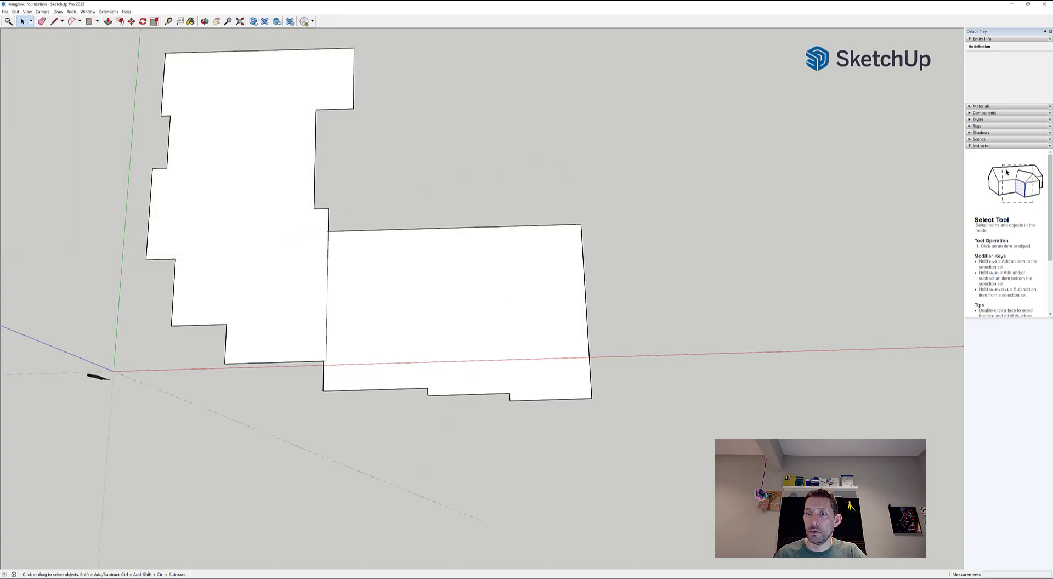
pyautogui.hotkey('alt', 'Tab')
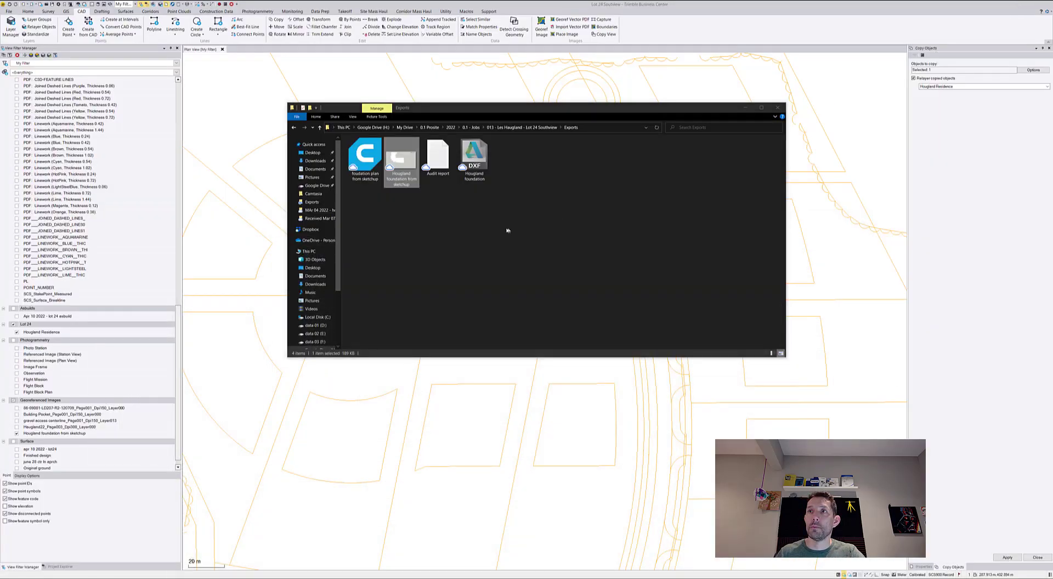
# Step: Drop the Hougland foundation DXF onto the TBC site plan and minimize the Exports window
pyautogui.moveTo(576, 113); pyautogui.dragTo(756, 164)
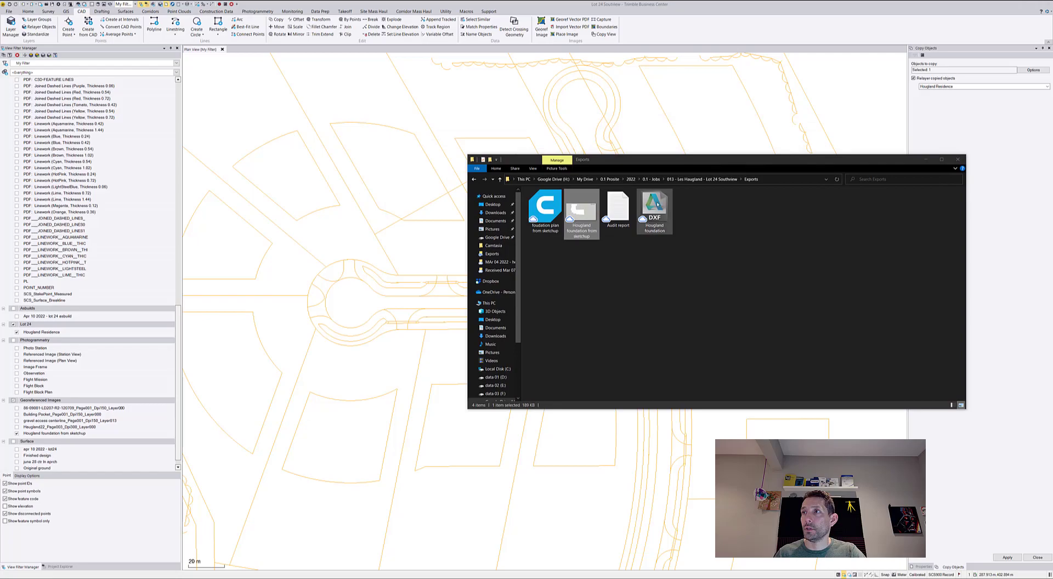
pyautogui.moveTo(654, 211); pyautogui.dragTo(317, 172)
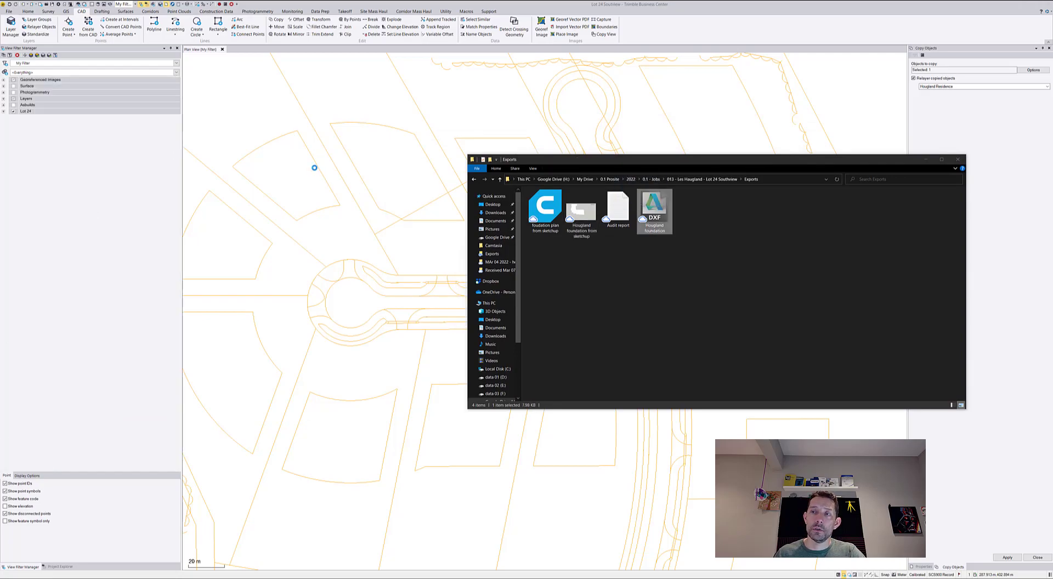
pyautogui.click(925, 160)
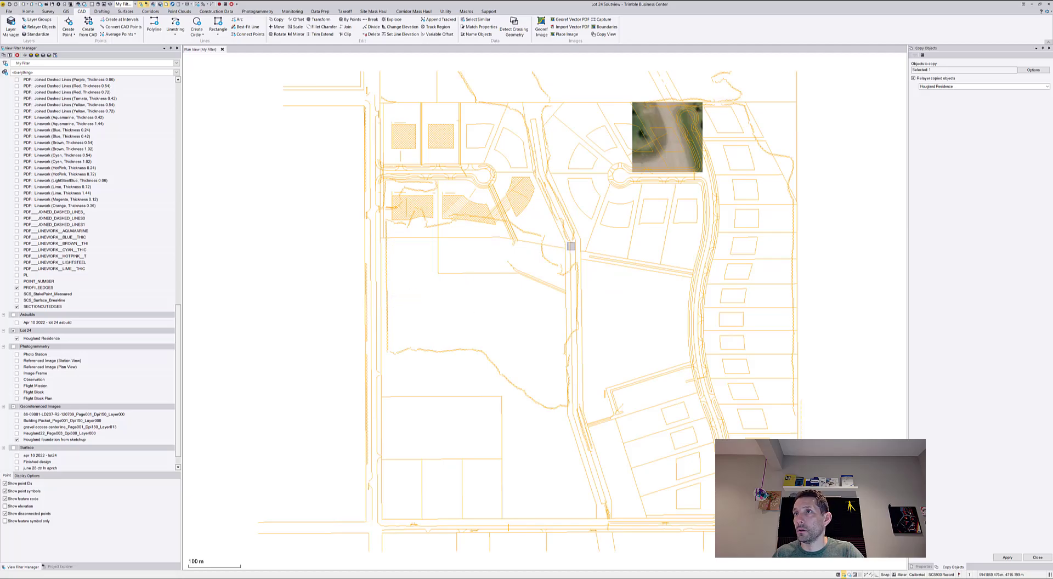
# Step: Delete the old foundation JPG from the Project Explorer
pyautogui.click(62, 567)
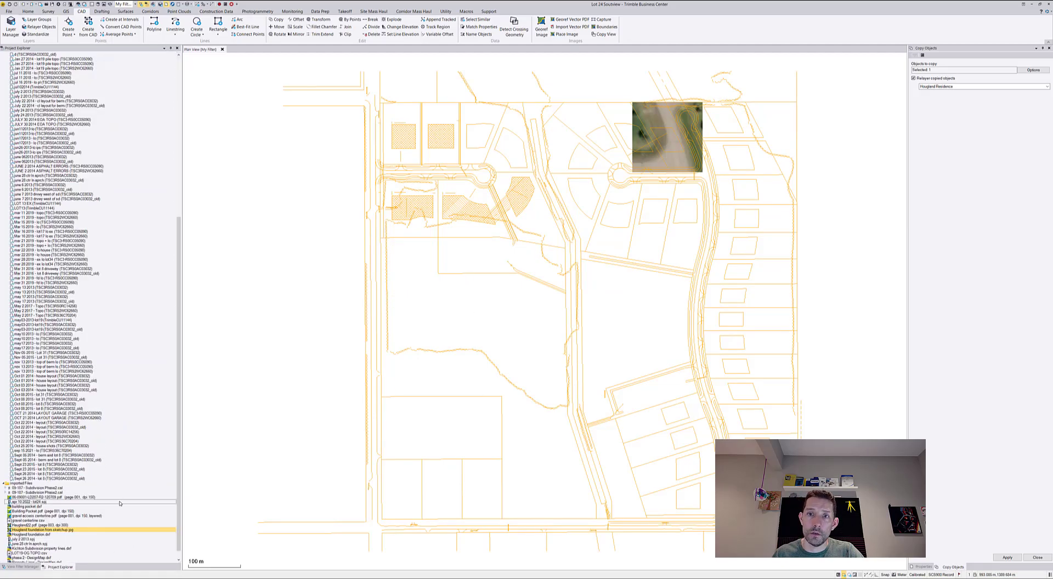
pyautogui.scroll(-1, 120, 503)
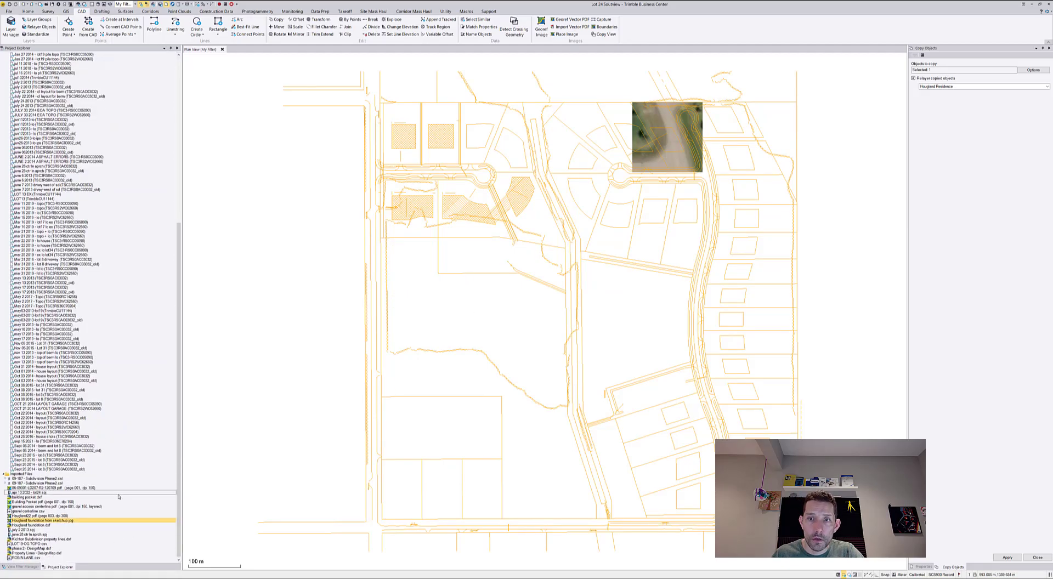
pyautogui.rightClick(39, 521)
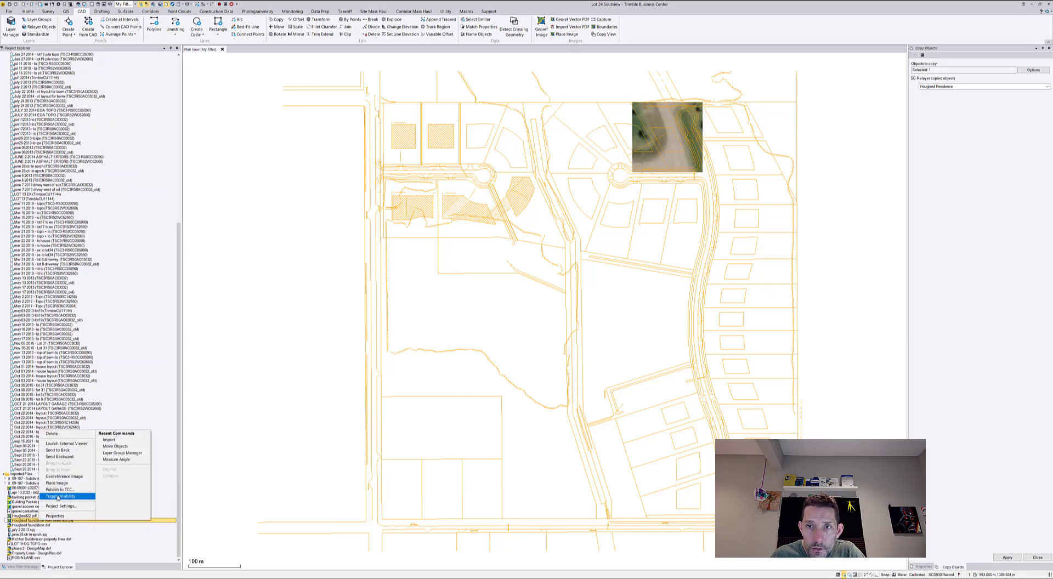
pyautogui.click(65, 434)
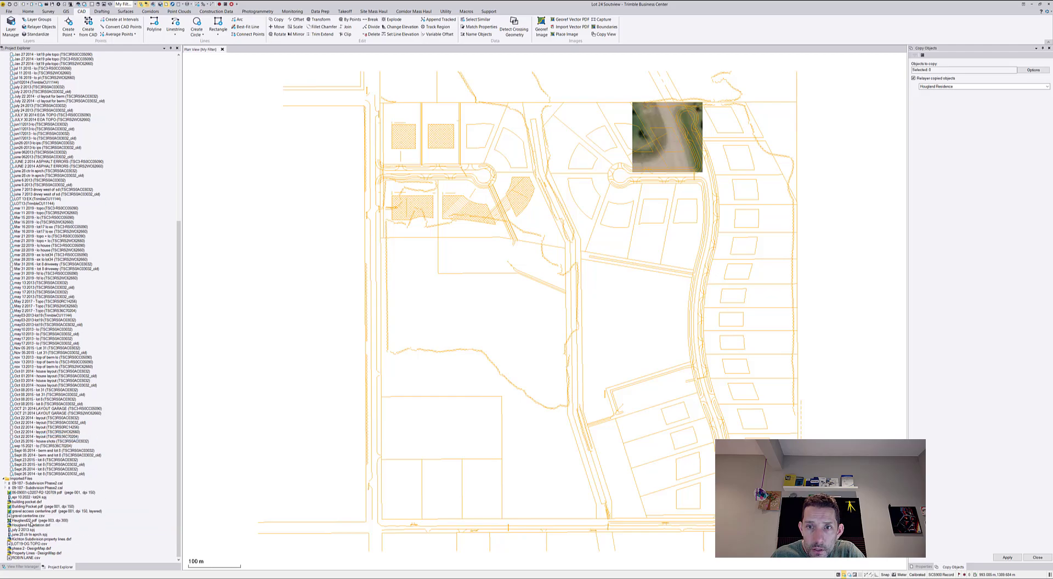
# Step: Select all members of Hougland foundation.dxf and show their properties
pyautogui.click(32, 527)
pyautogui.rightClick(33, 526)
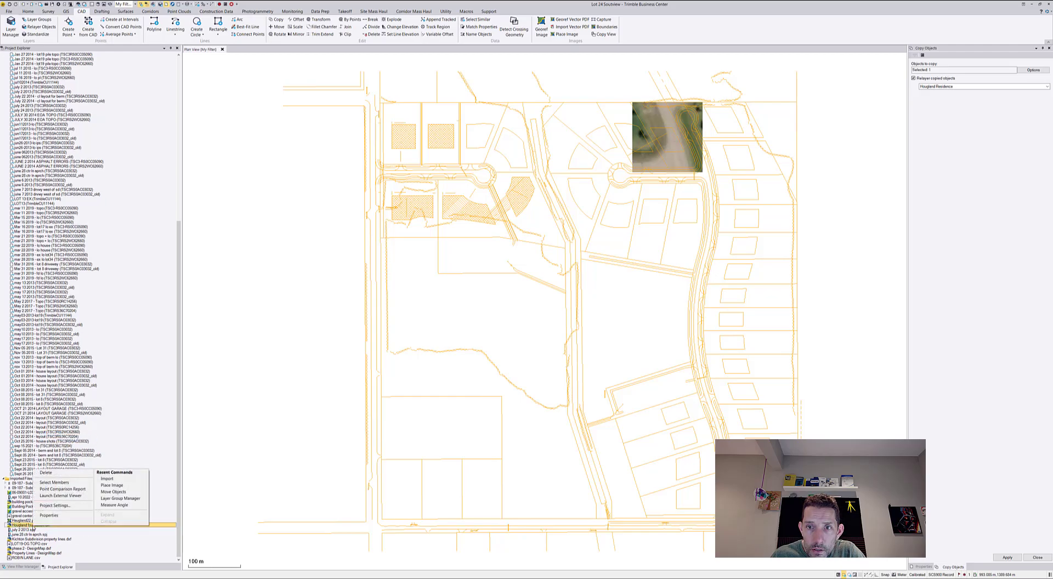
pyautogui.click(53, 483)
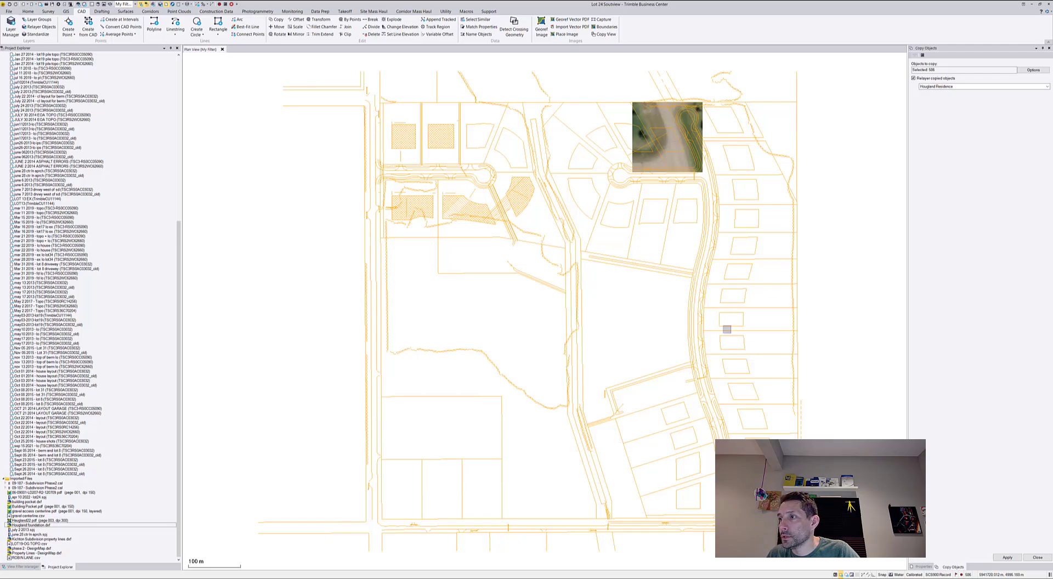
pyautogui.click(1050, 49)
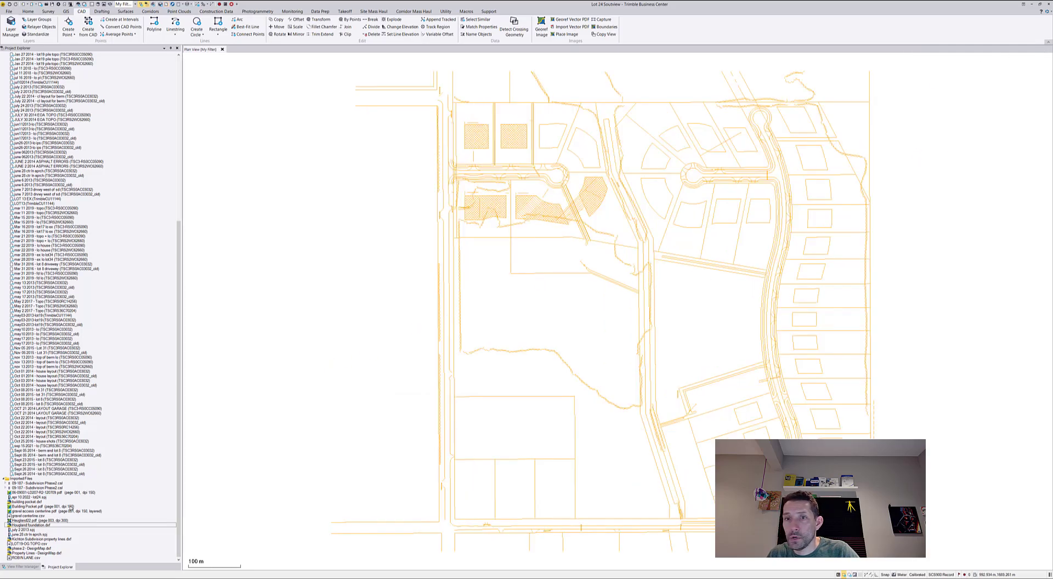
pyautogui.rightClick(22, 525)
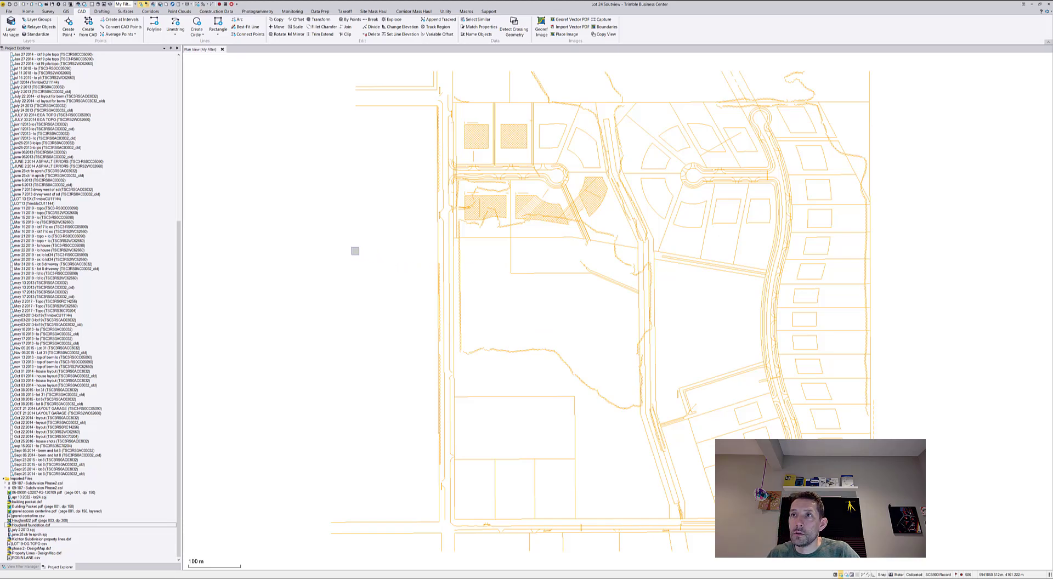
pyautogui.rightClick(355, 251)
pyautogui.click(379, 310)
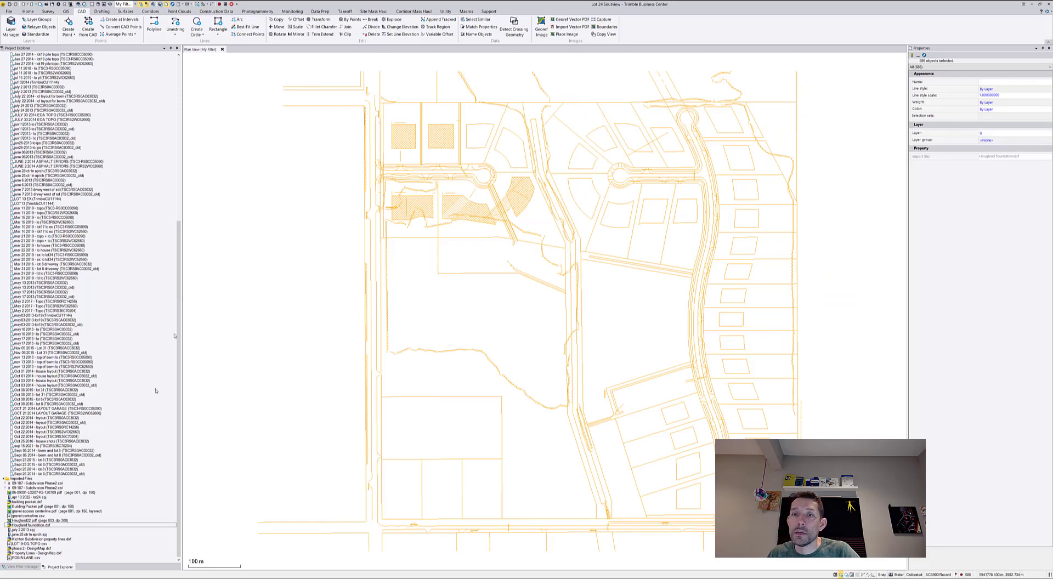
# Step: Turn on visibility of layer 0 in the layer list
pyautogui.click(21, 567)
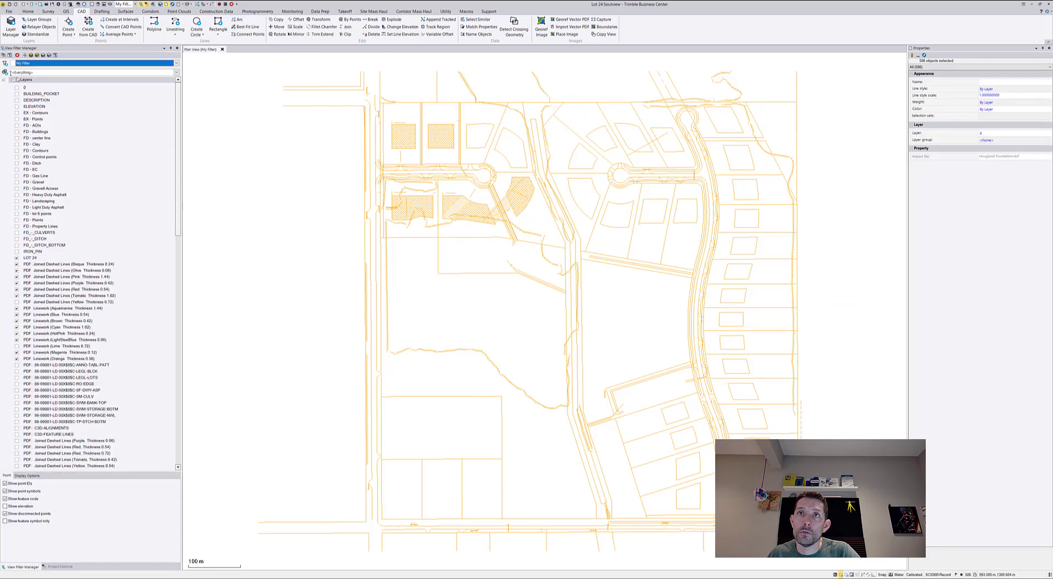
pyautogui.click(16, 88)
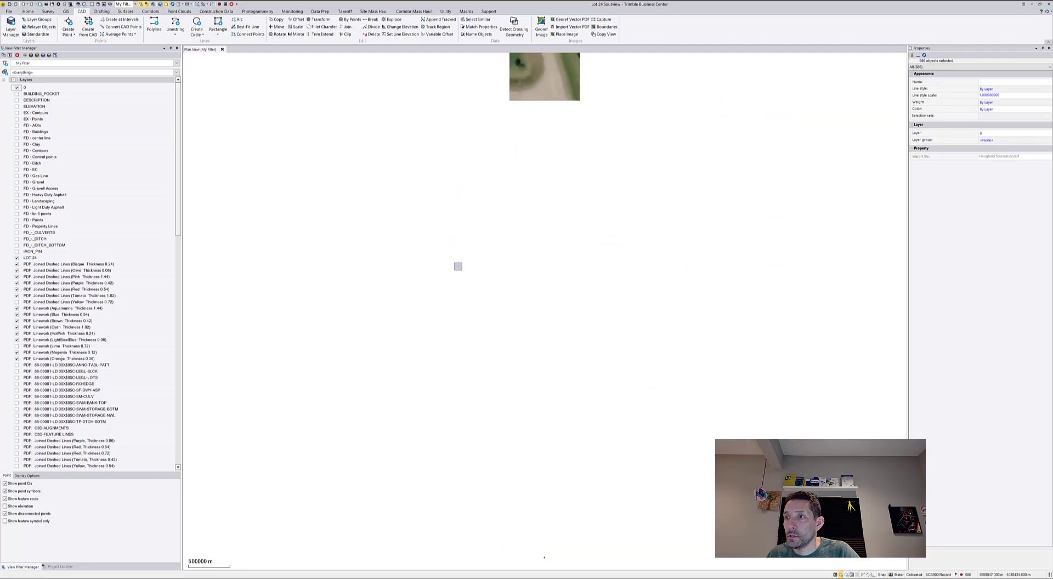
pyautogui.scroll(2, 553, 573)
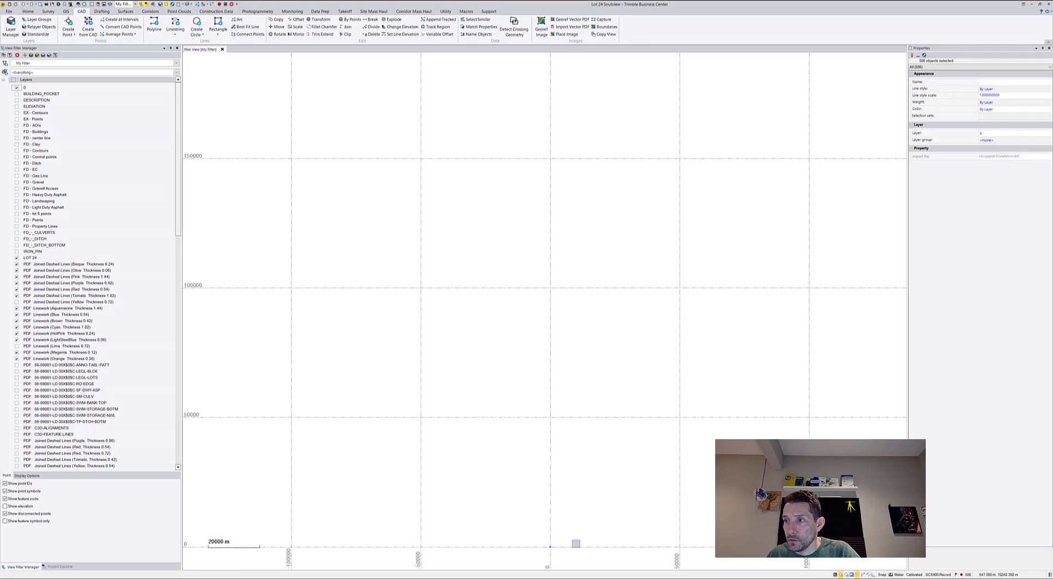
pyautogui.scroll(6, 576, 544)
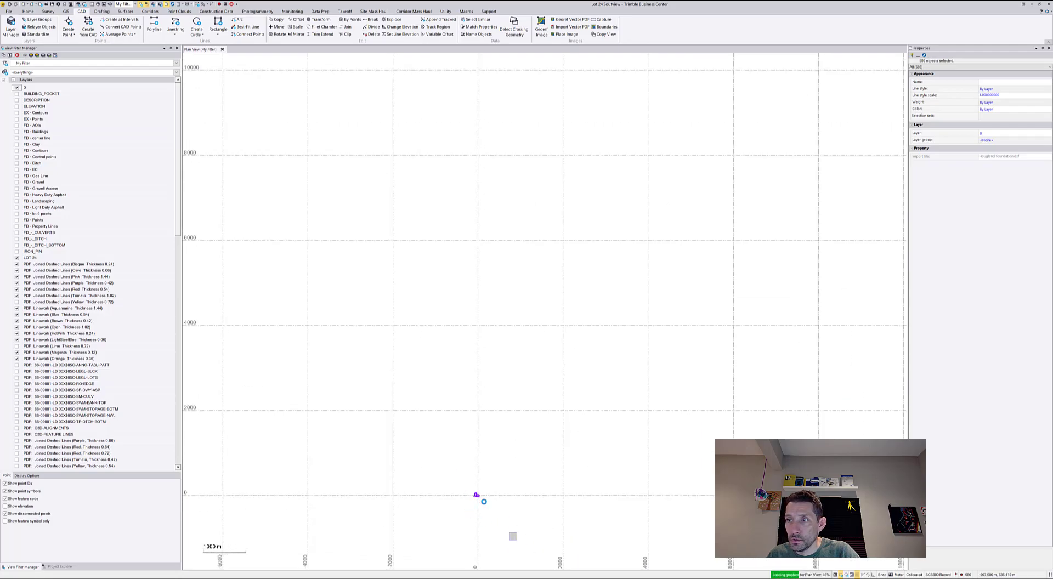
pyautogui.scroll(5, 467, 493)
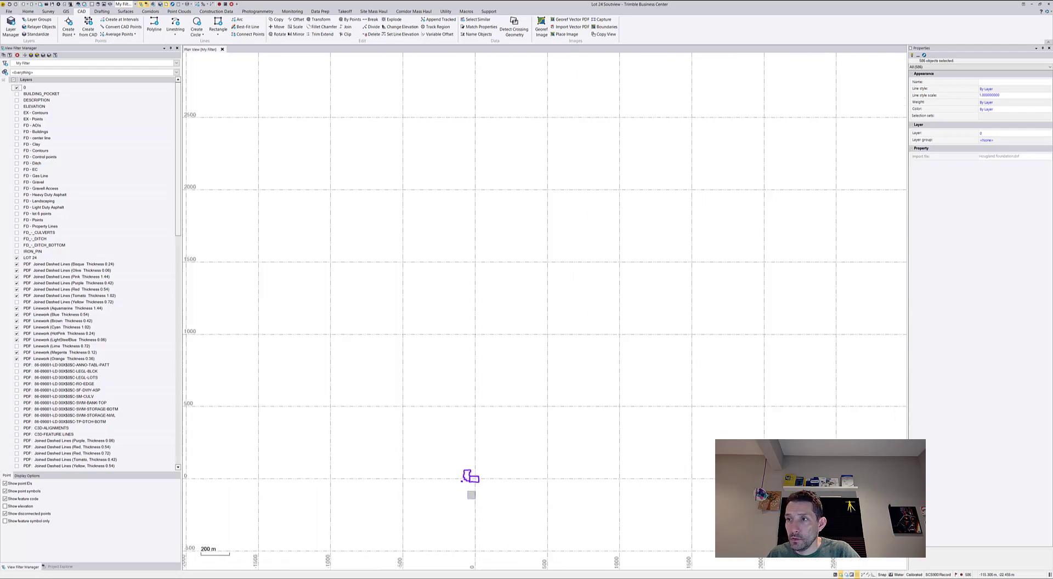
pyautogui.scroll(5, 467, 494)
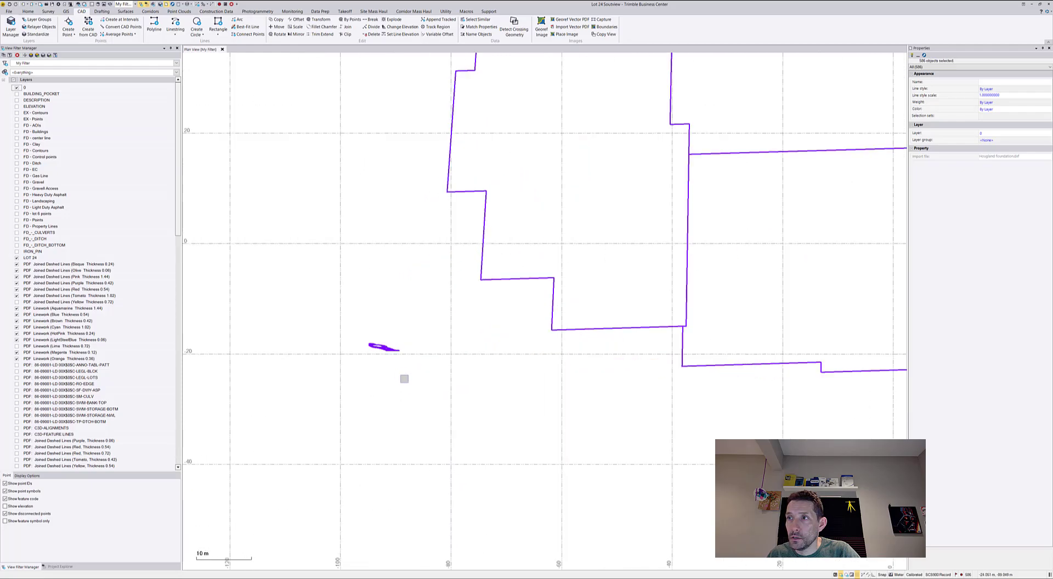
# Step: Delete the stray purple squiggle near the lot outlines
pyautogui.press('Escape')
pyautogui.click(385, 348)
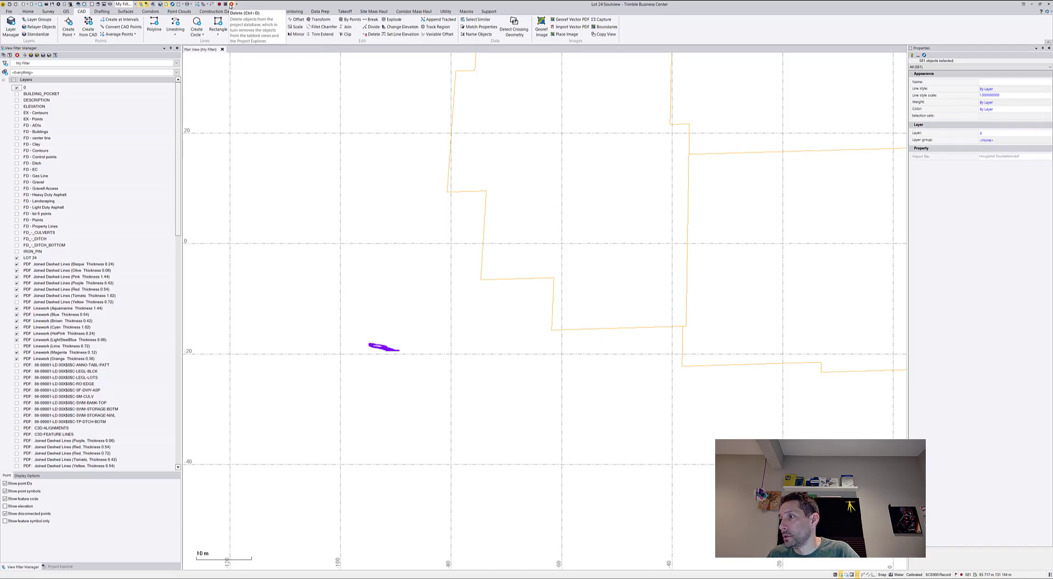
pyautogui.click(231, 4)
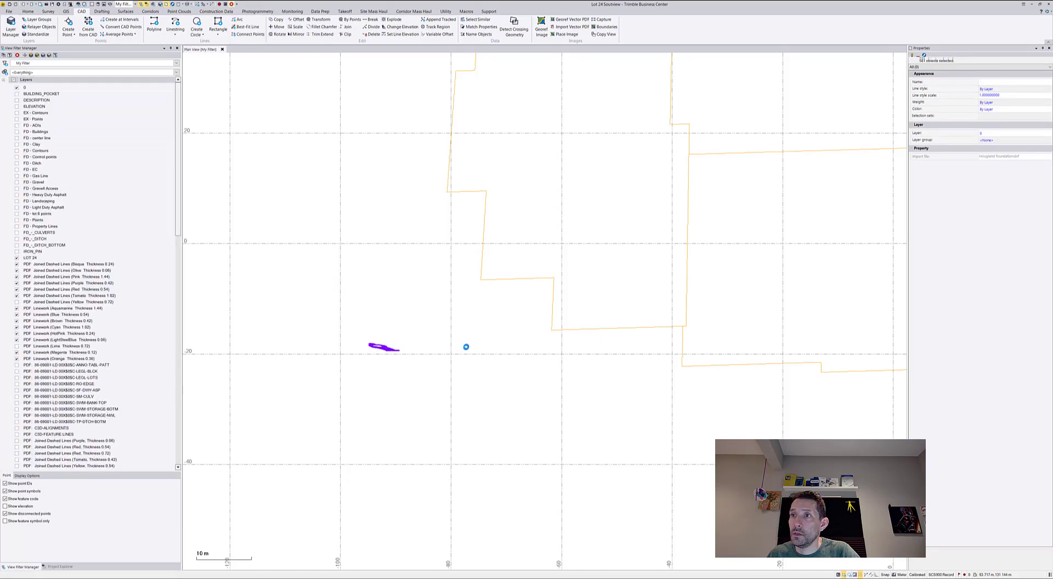
# Step: Window-select both imported foundation outlines and start Move Objects on them
pyautogui.scroll(-2, 519, 365)
pyautogui.click(600, 315)
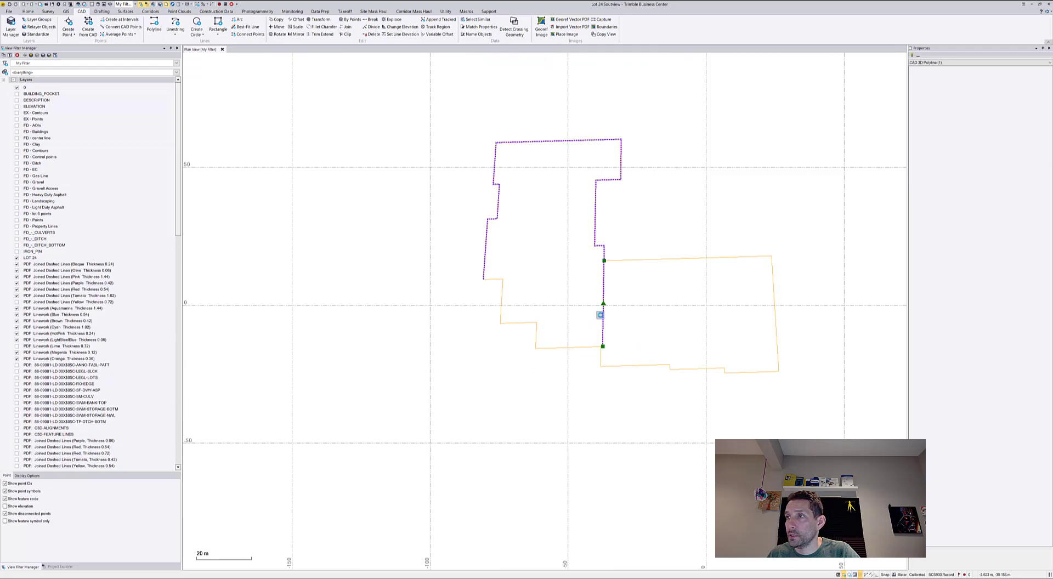
pyautogui.moveTo(839, 94); pyautogui.dragTo(381, 428)
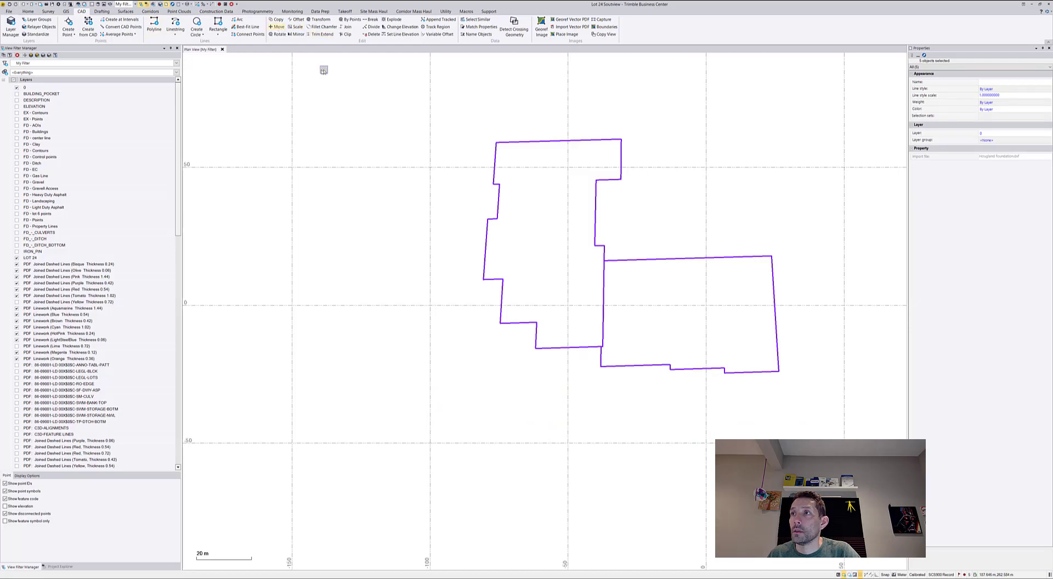
pyautogui.click(278, 26)
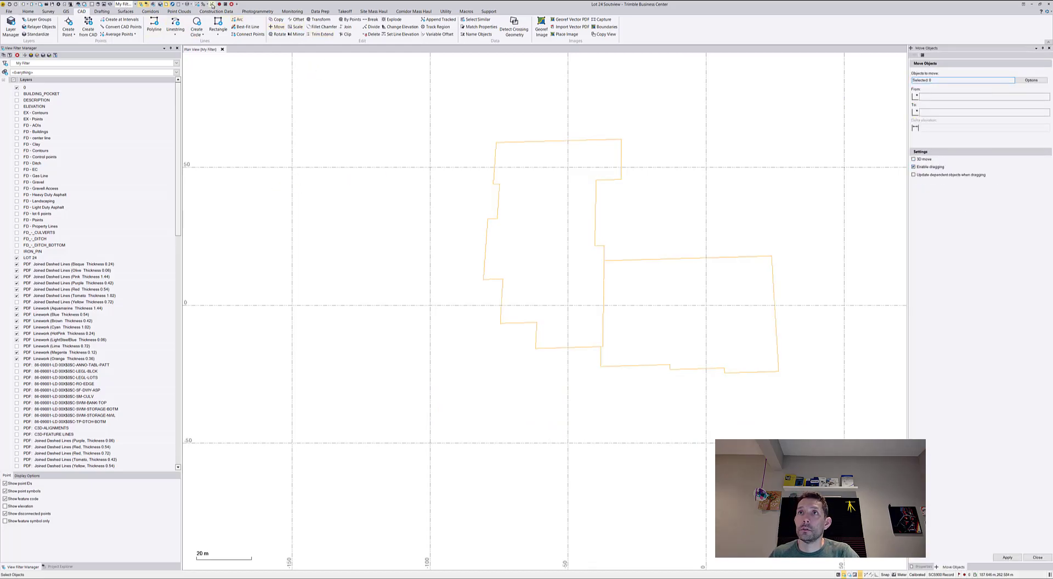
# Step: Measure the footprint's top edge (45.317 m) and a 9.006 m offset
pyautogui.click(203, 4)
pyautogui.click(496, 143)
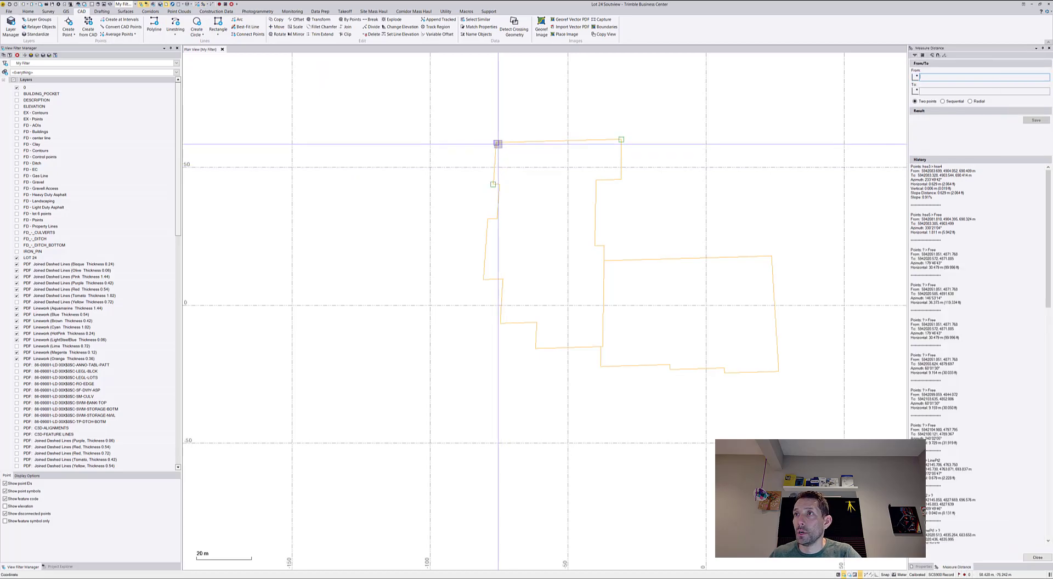
pyautogui.click(619, 139)
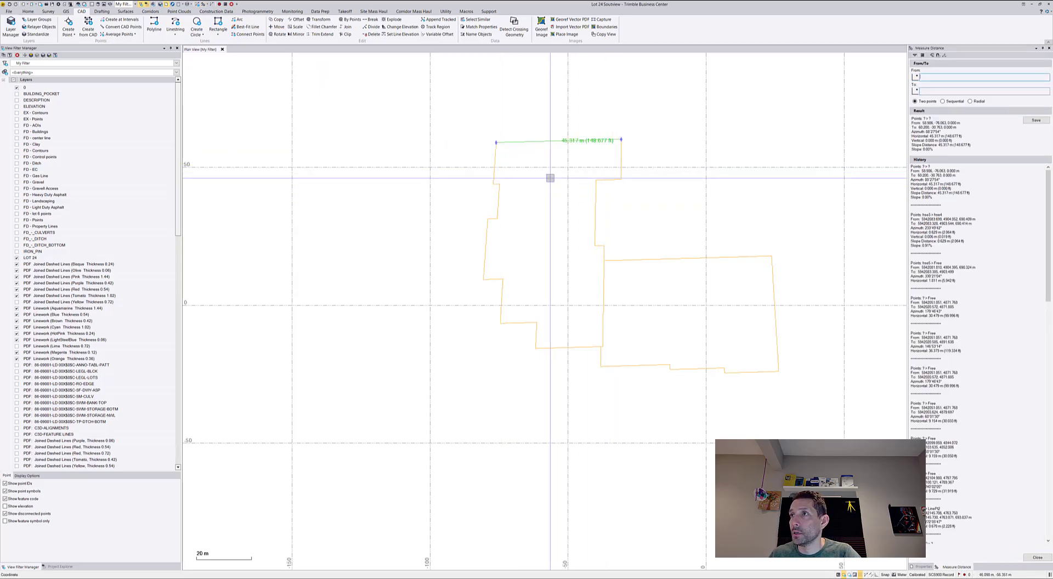
pyautogui.scroll(3, 629, 131)
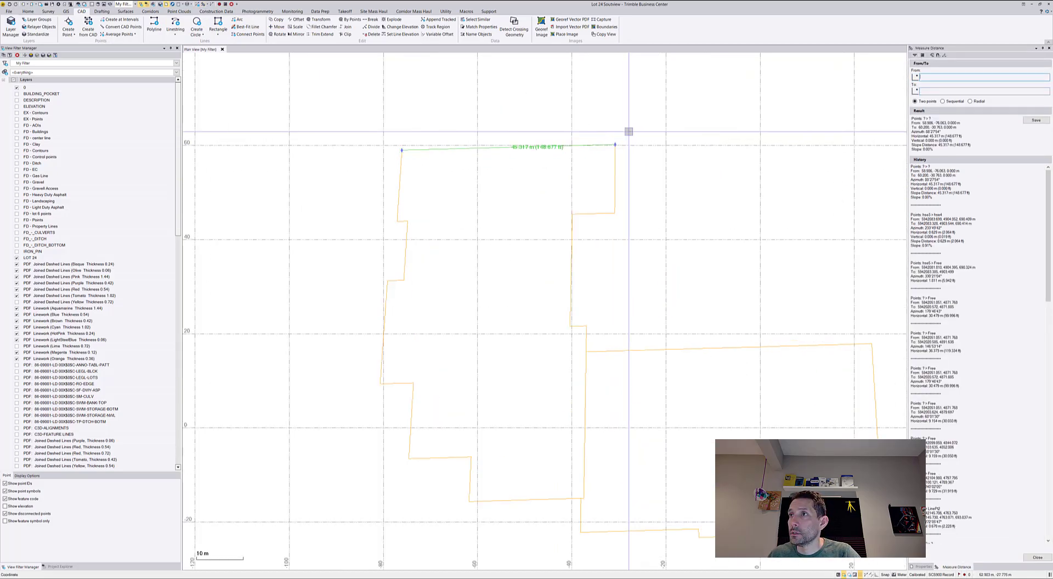
pyautogui.scroll(3, 613, 143)
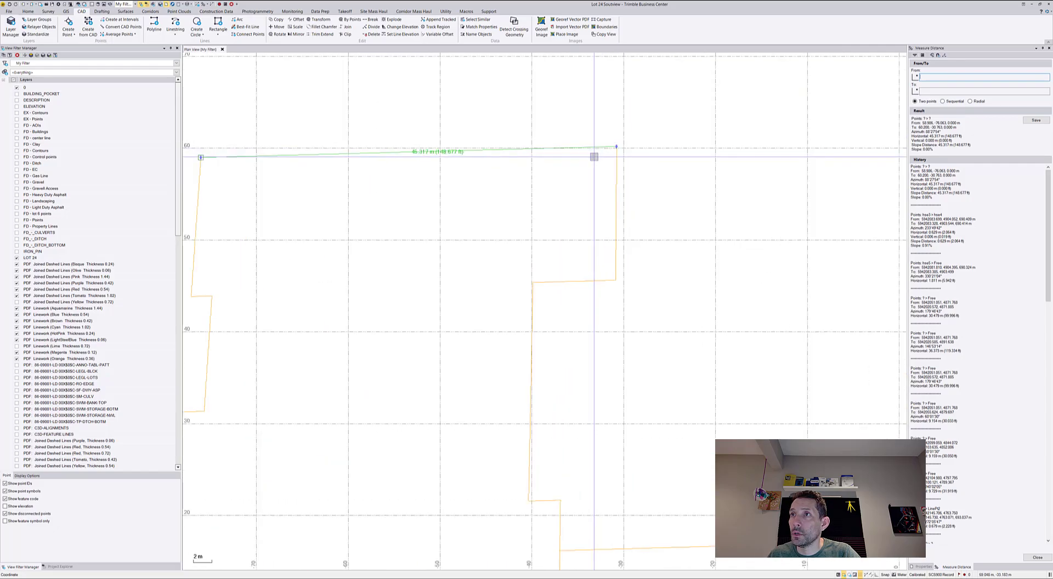
pyautogui.scroll(-5, 594, 157)
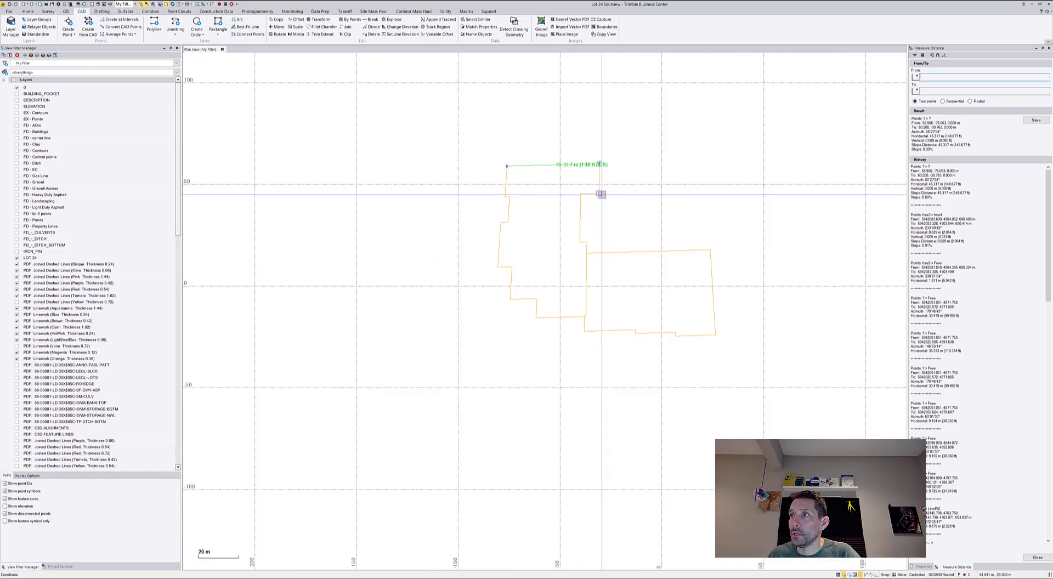
pyautogui.click(580, 194)
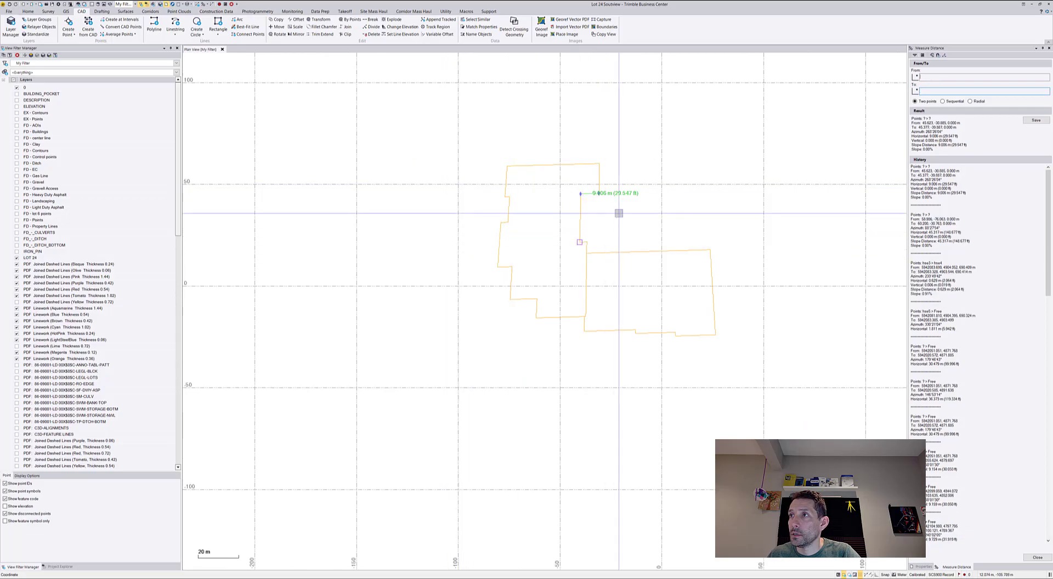
# Step: Measure the top-left corner angle of the footprint, giving 84°26'02"
pyautogui.scroll(3, 615, 215)
pyautogui.scroll(-6, 615, 215)
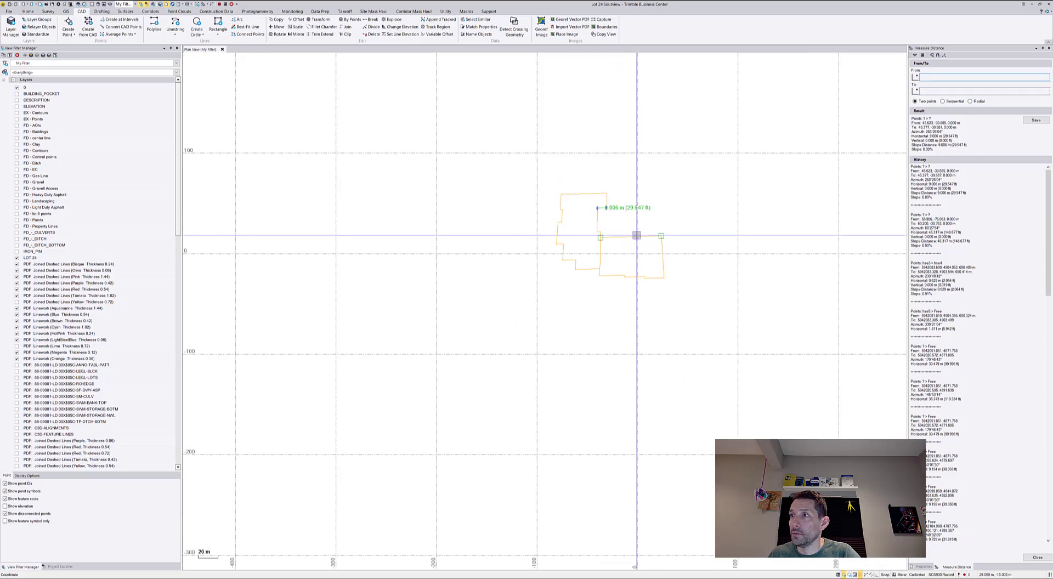
pyautogui.scroll(2, 635, 236)
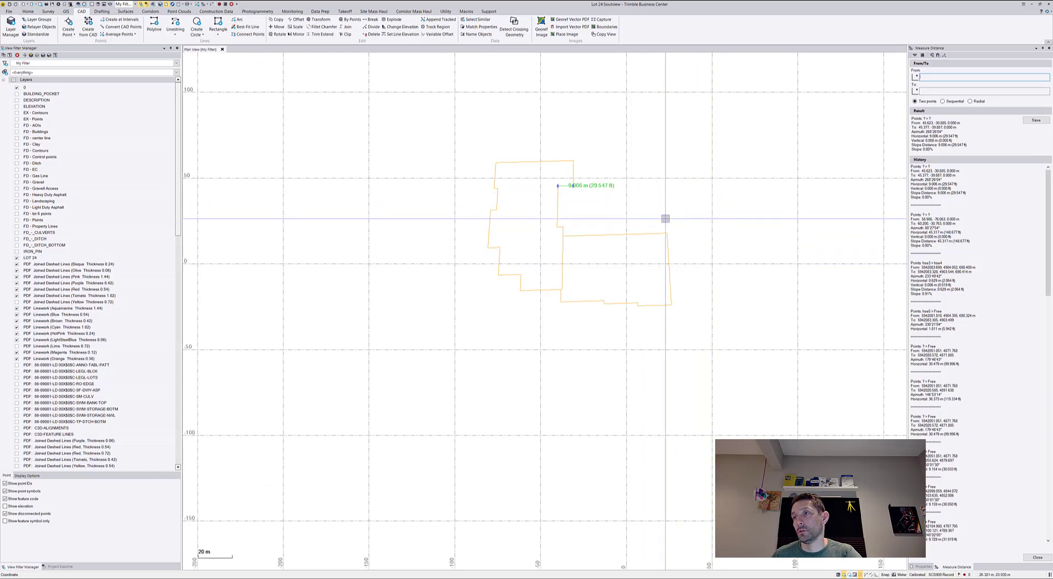
pyautogui.moveTo(666, 219); pyautogui.dragTo(642, 203, button='middle')
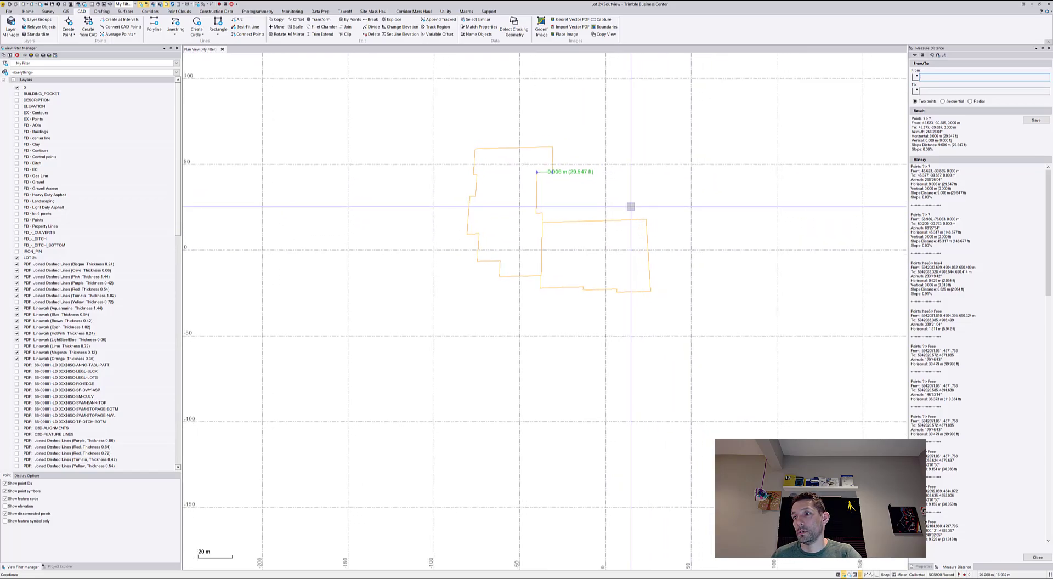
pyautogui.scroll(-3, 631, 207)
pyautogui.scroll(5, 578, 246)
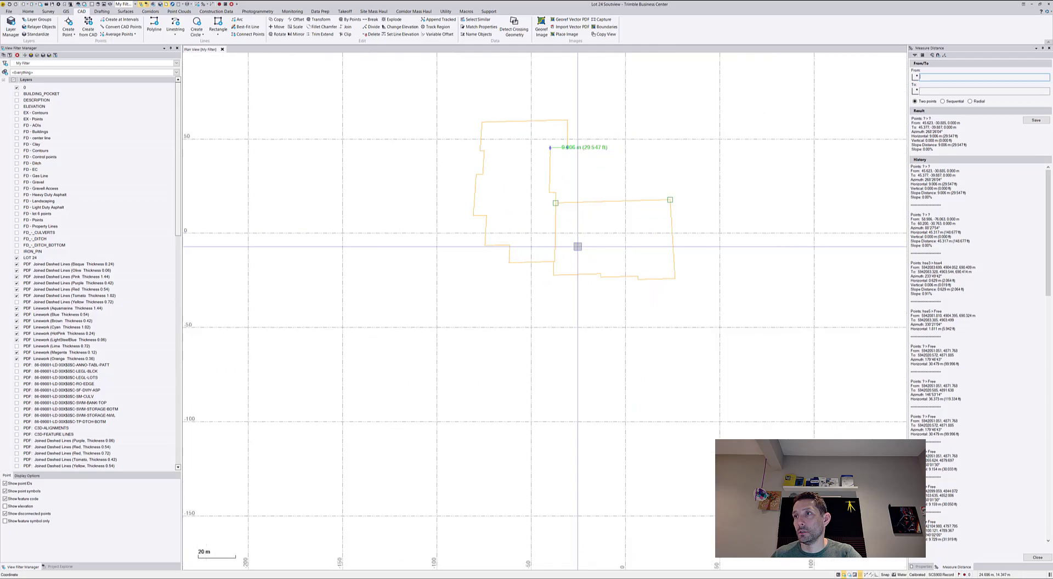
pyautogui.scroll(3, 577, 246)
pyautogui.moveTo(417, 209); pyautogui.dragTo(367, 398, button='middle')
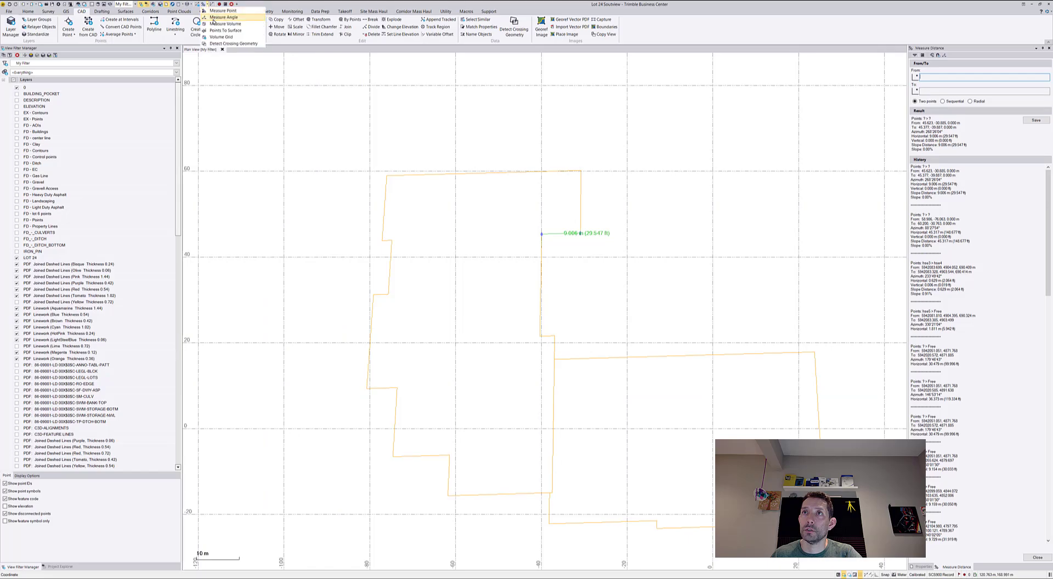
pyautogui.click(386, 176)
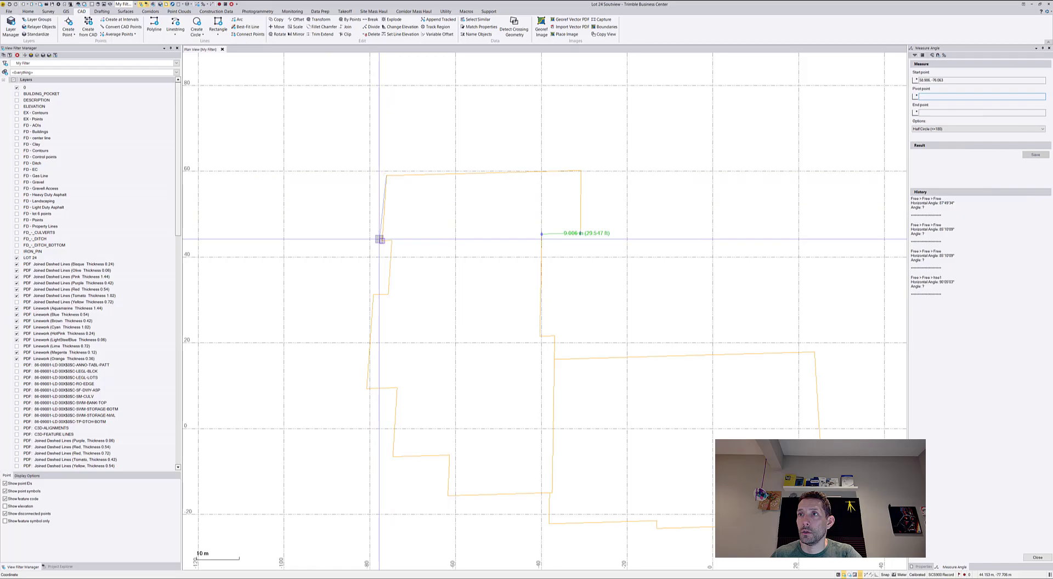
pyautogui.click(382, 240)
pyautogui.click(392, 240)
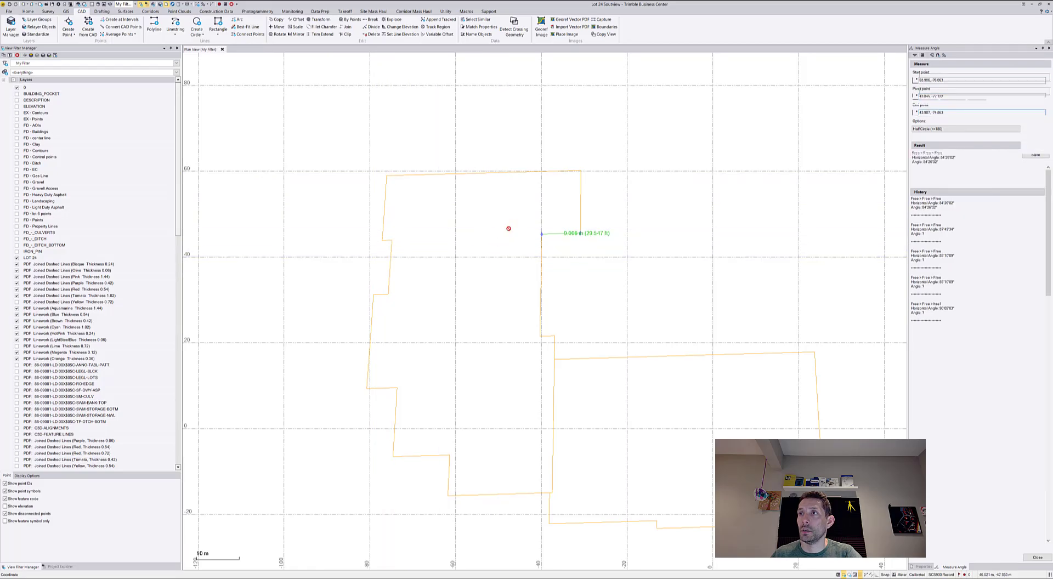
pyautogui.scroll(-4, 509, 229)
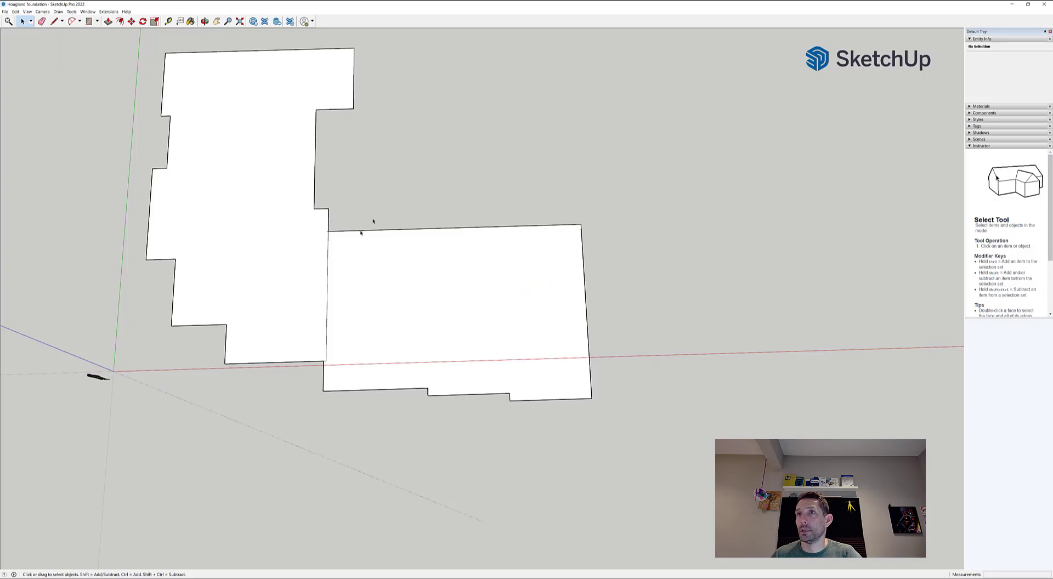
# Step: Activate the Rotate tool on the SketchUp foundation model
pyautogui.rightClick(537, 152)
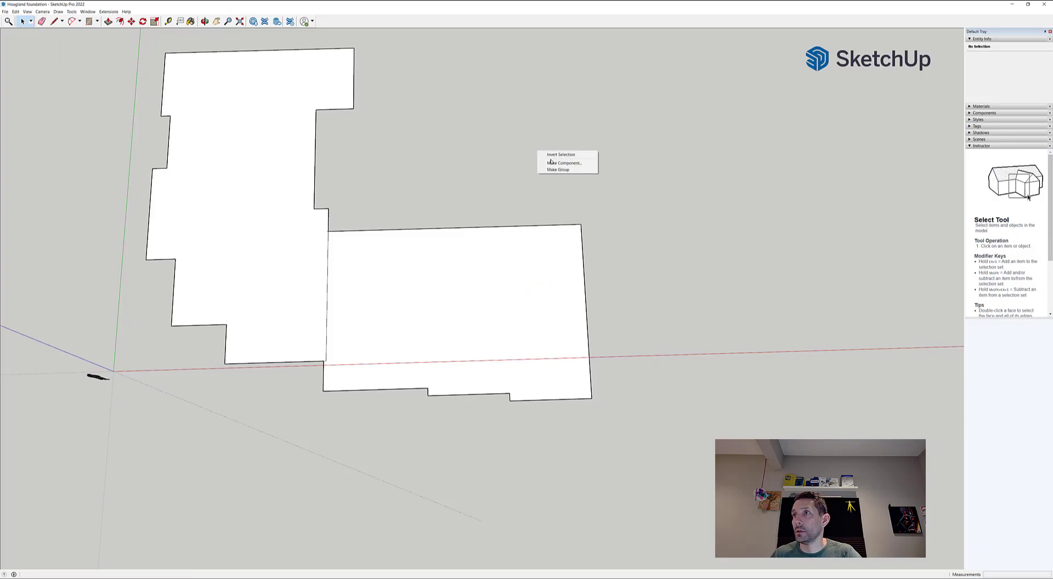
pyautogui.click(724, 115)
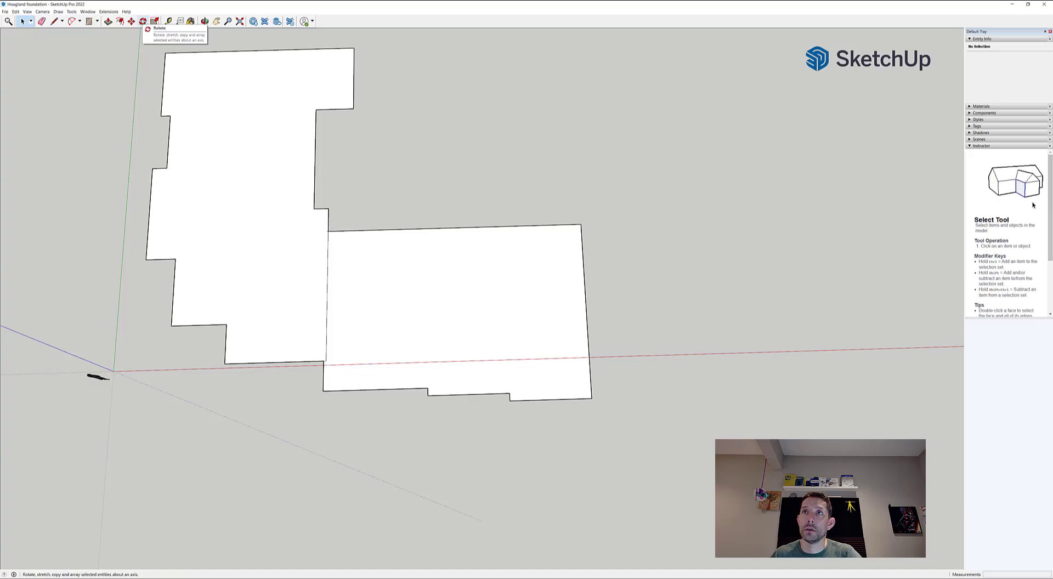
pyautogui.click(143, 21)
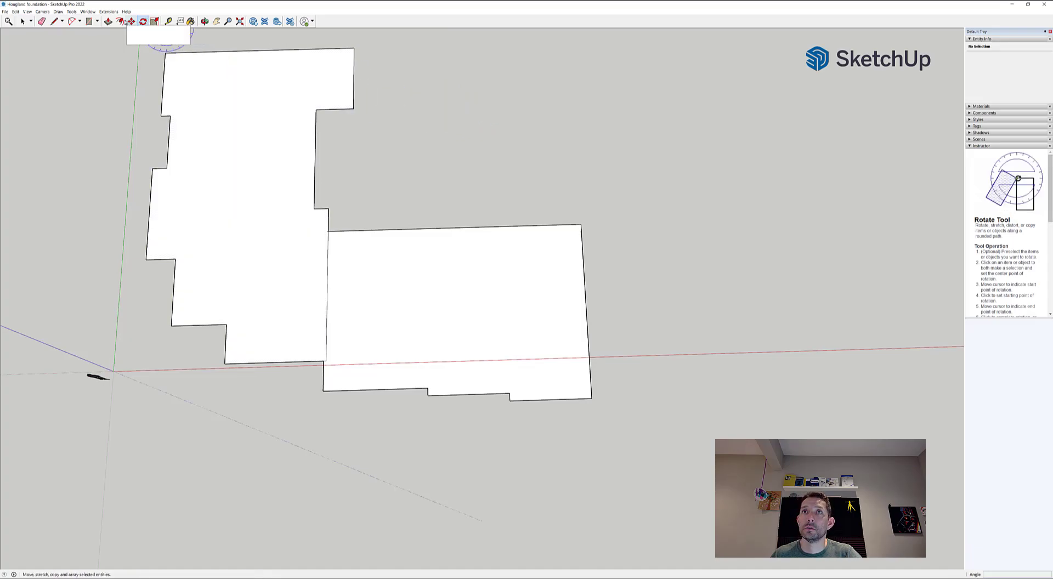
# Step: Browse the View menu, then bring up the Camera menu's projection options
pyautogui.click(27, 12)
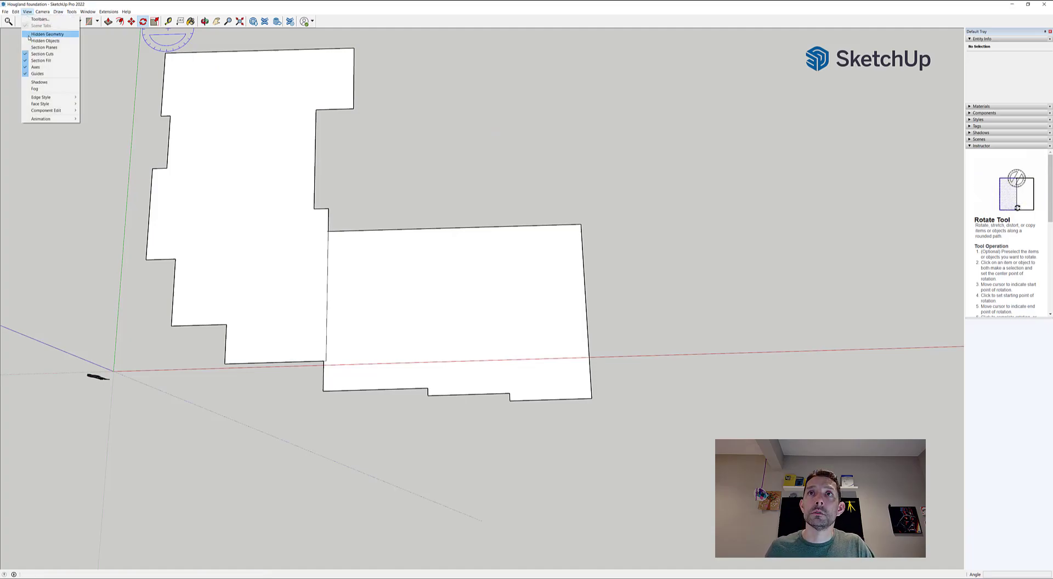
pyautogui.moveTo(34, 97)
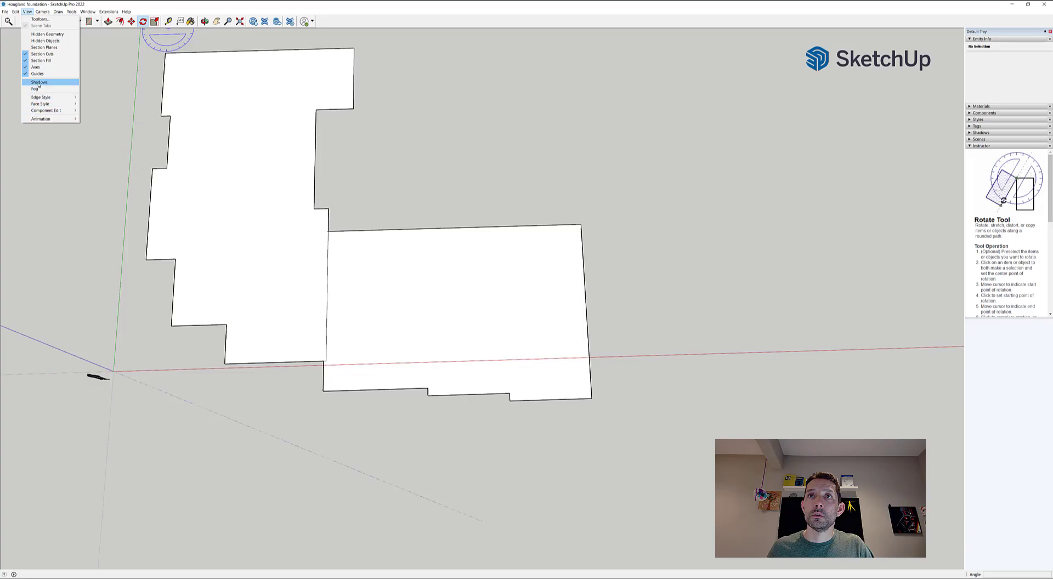
pyautogui.click(46, 47)
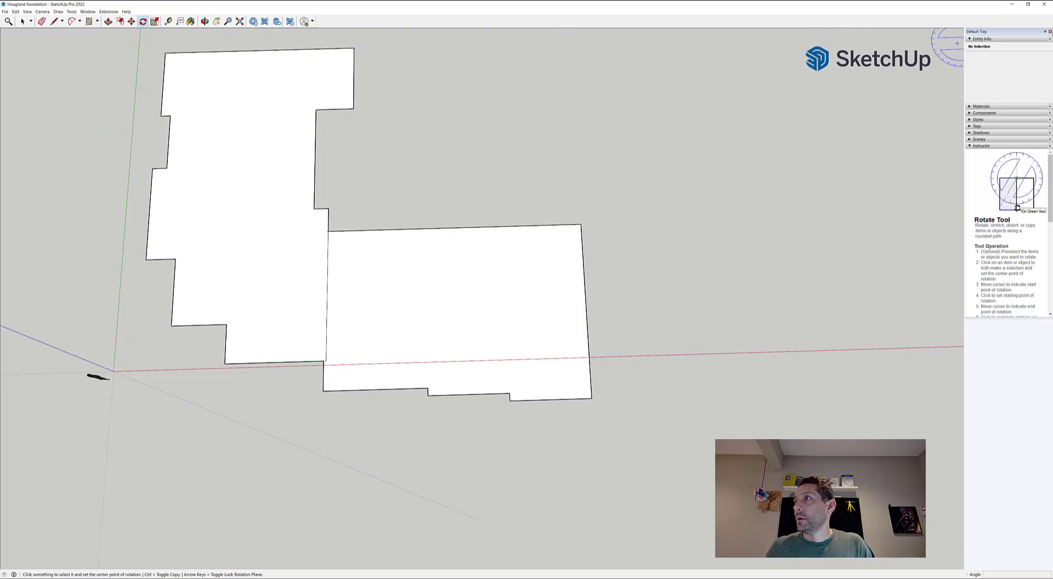
pyautogui.click(28, 12)
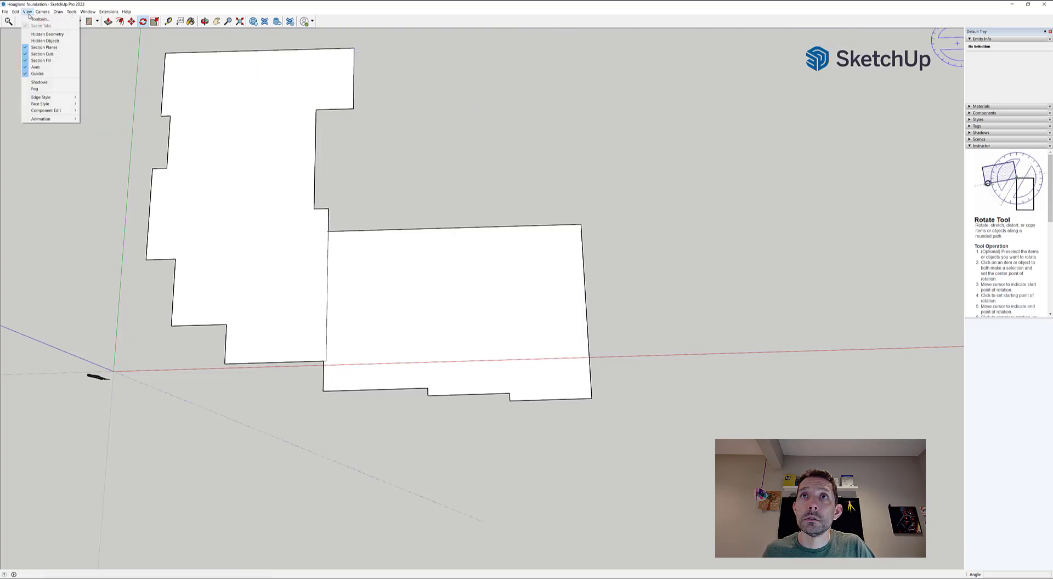
pyautogui.moveTo(44, 14)
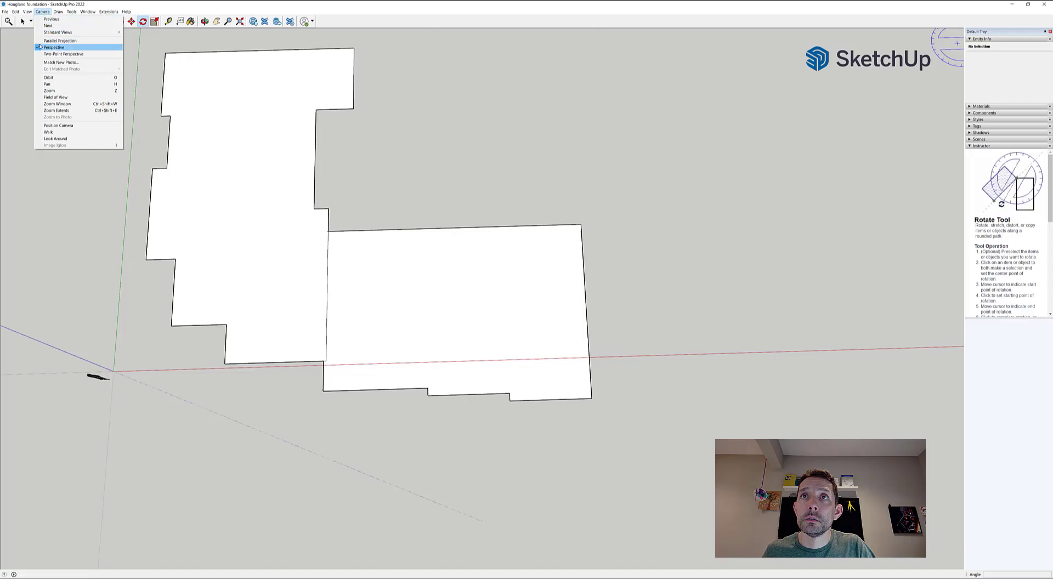
# Step: Re-frame the flat foundation footprint by orbiting, zooming and panning the view
pyautogui.click(60, 53)
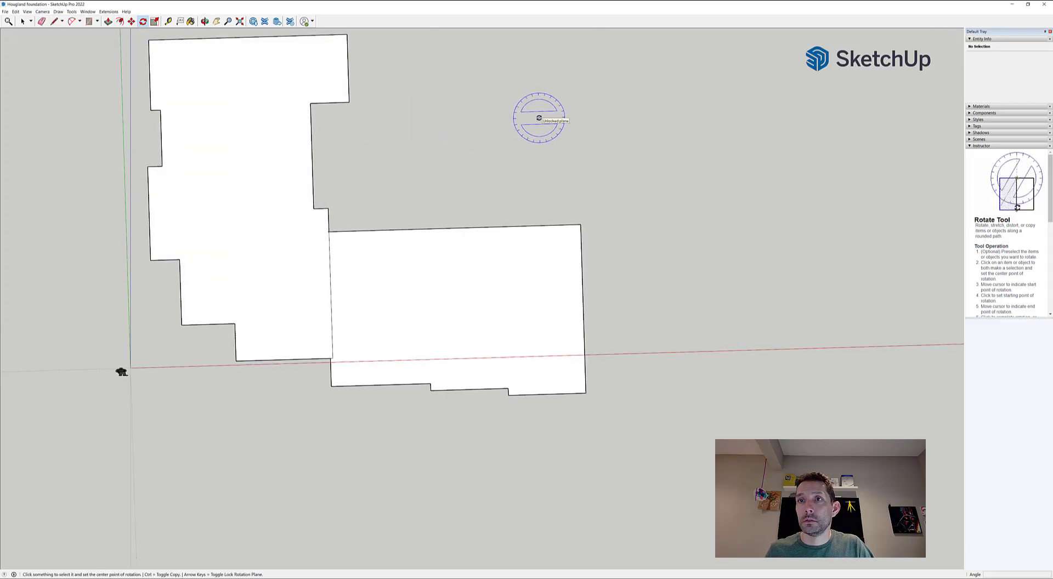
pyautogui.moveTo(535, 108)
pyautogui.mouseDown(button='middle')
pyautogui.moveTo(543, 106)
pyautogui.moveTo(499, 105)
pyautogui.moveTo(521, 103)
pyautogui.mouseUp(button='middle')
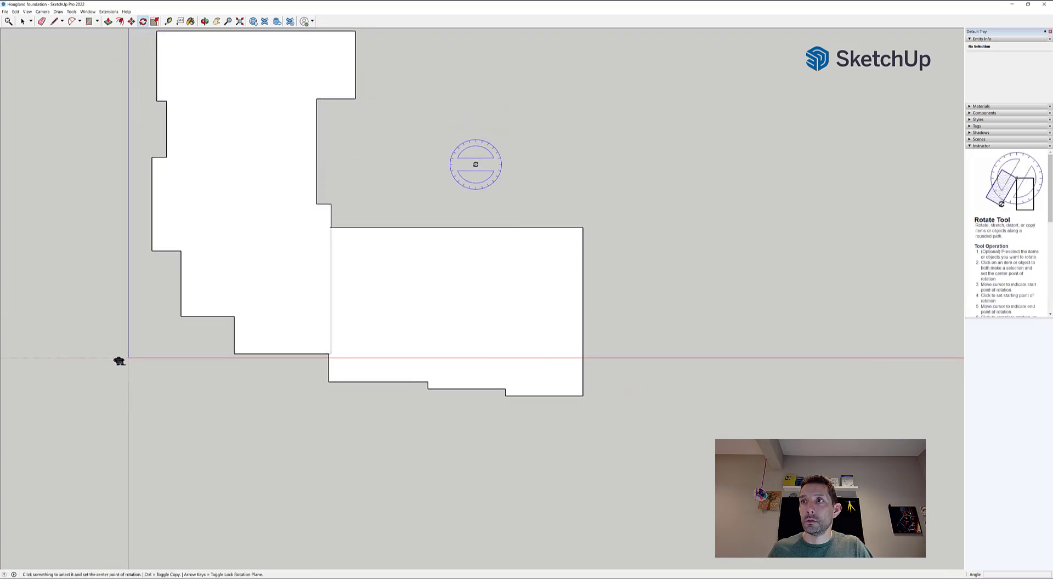
pyautogui.scroll(-1, 475, 159)
pyautogui.keyDown('shift'); pyautogui.moveTo(473, 151); pyautogui.dragTo(471, 180, button='middle'); pyautogui.keyUp('shift')
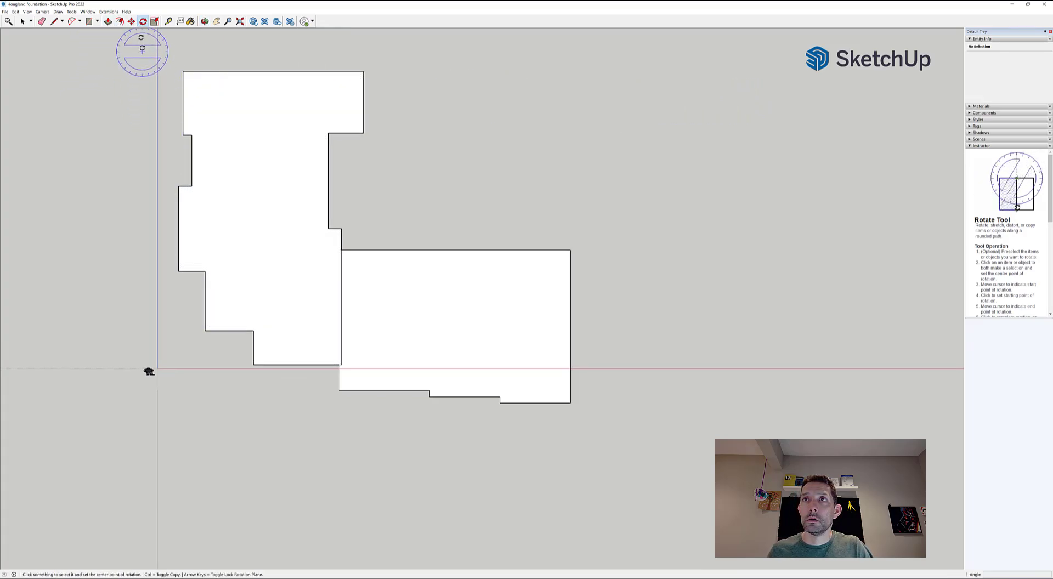
# Step: Return to the Select tool and check Parallel Projection in the Camera menu
pyautogui.click(130, 22)
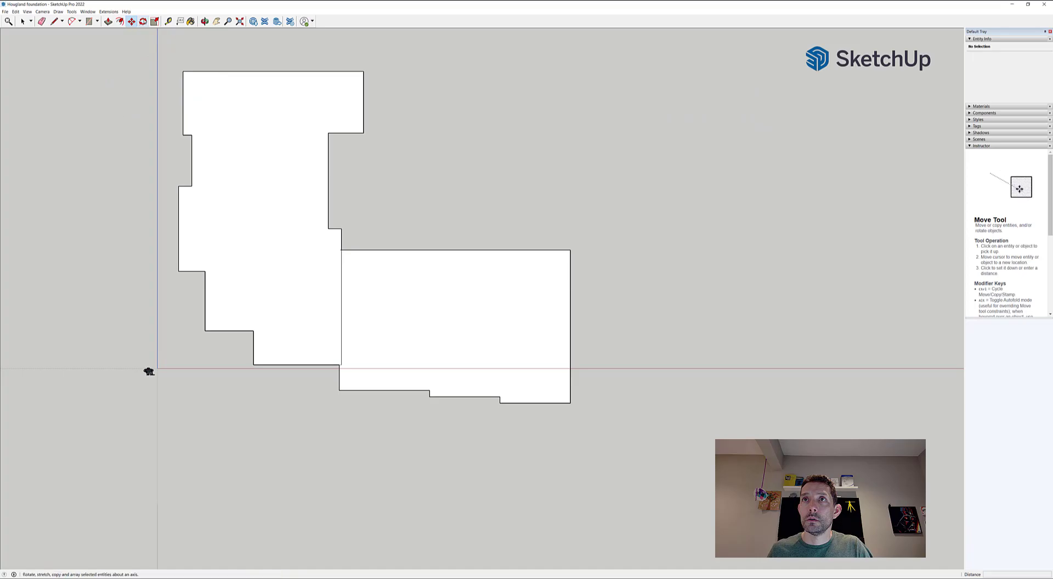
pyautogui.click(24, 22)
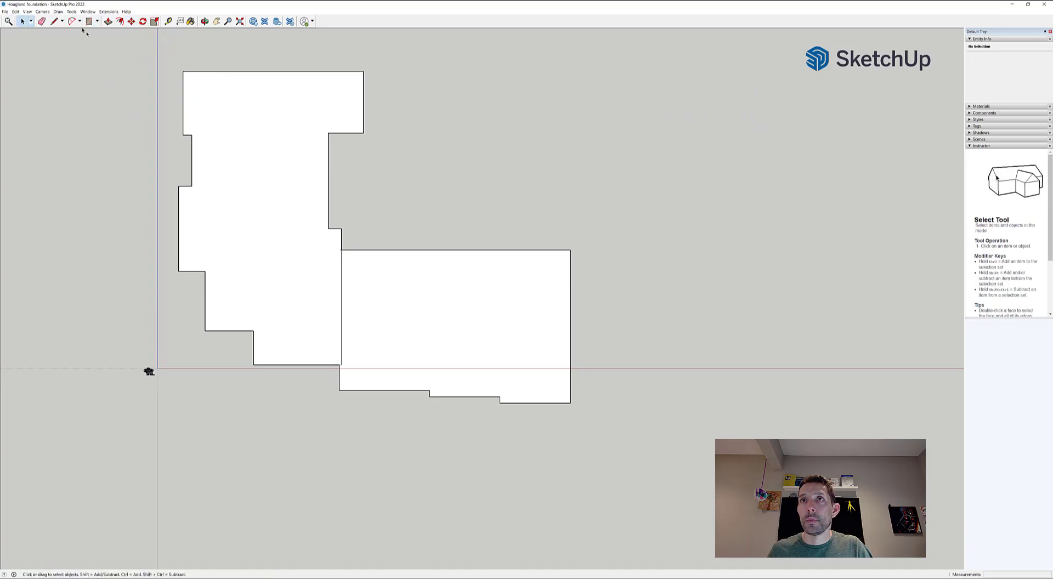
pyautogui.click(48, 13)
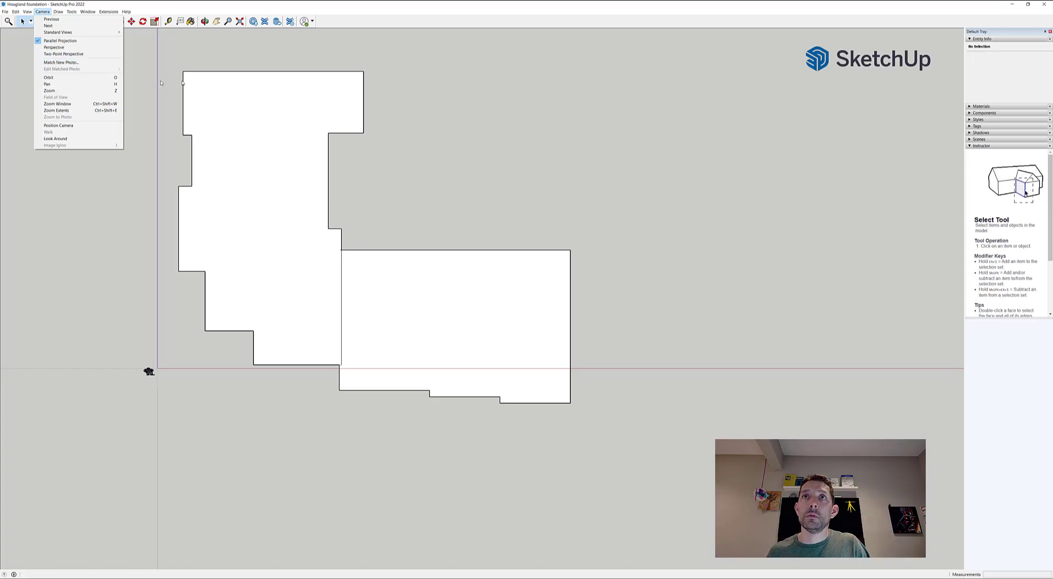
# Step: Export the top view as an AutoCAD DXF 2D graphic, overwriting Hougland foundation.dxf
pyautogui.click(201, 45)
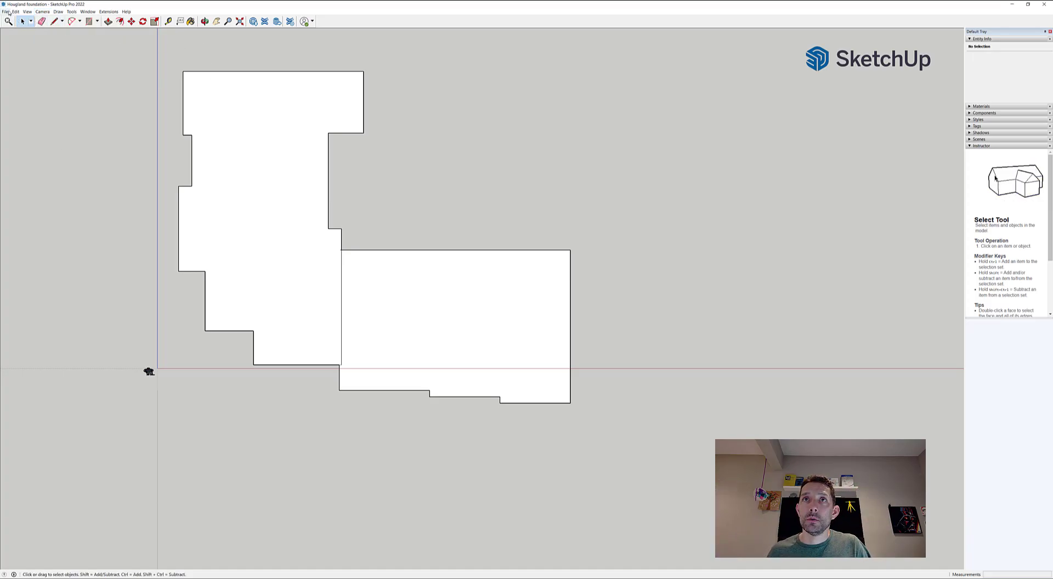
pyautogui.click(5, 12)
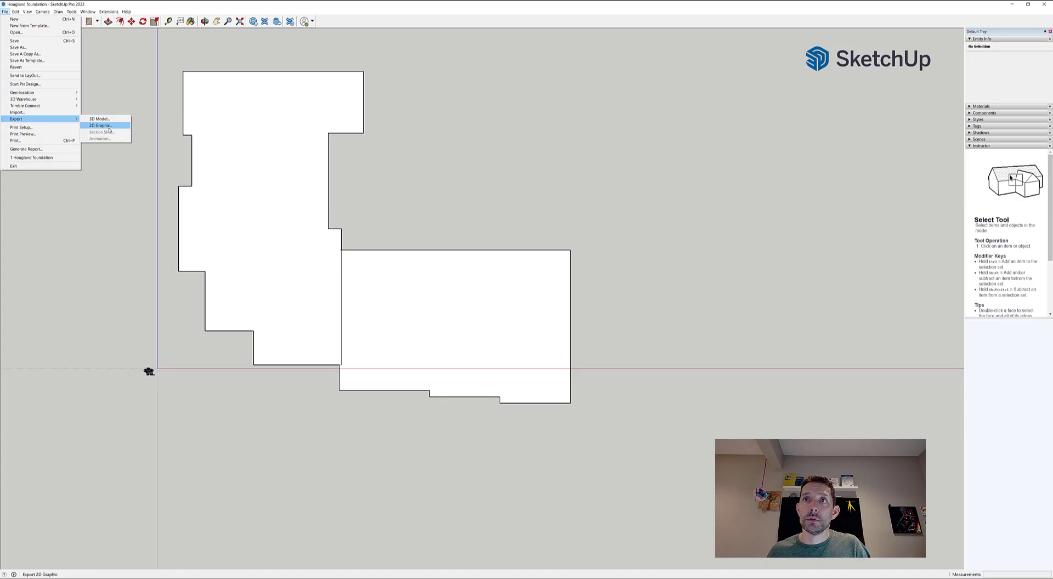
pyautogui.click(109, 130)
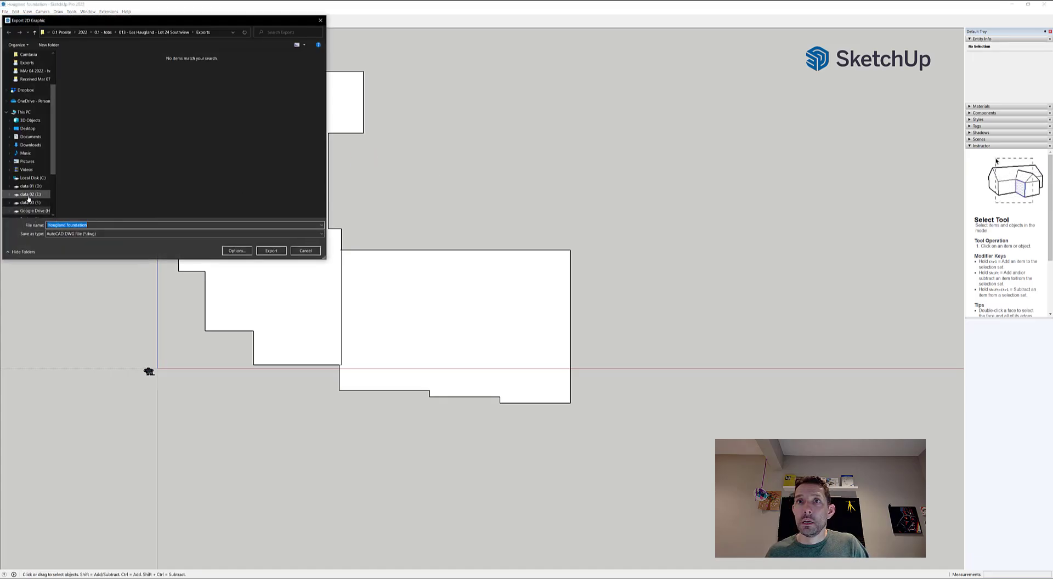
pyautogui.click(99, 234)
pyautogui.click(99, 277)
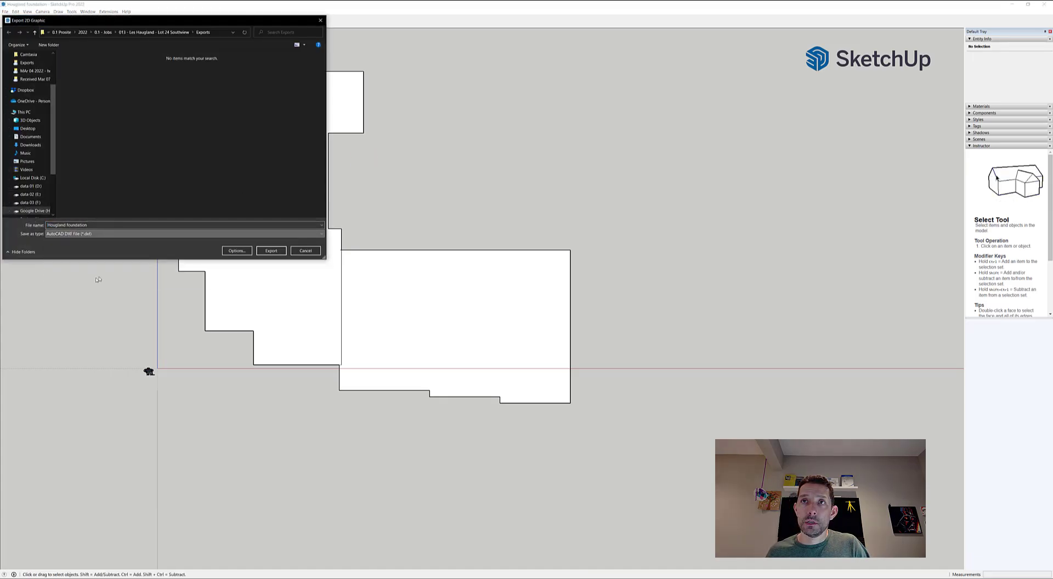
pyautogui.click(285, 254)
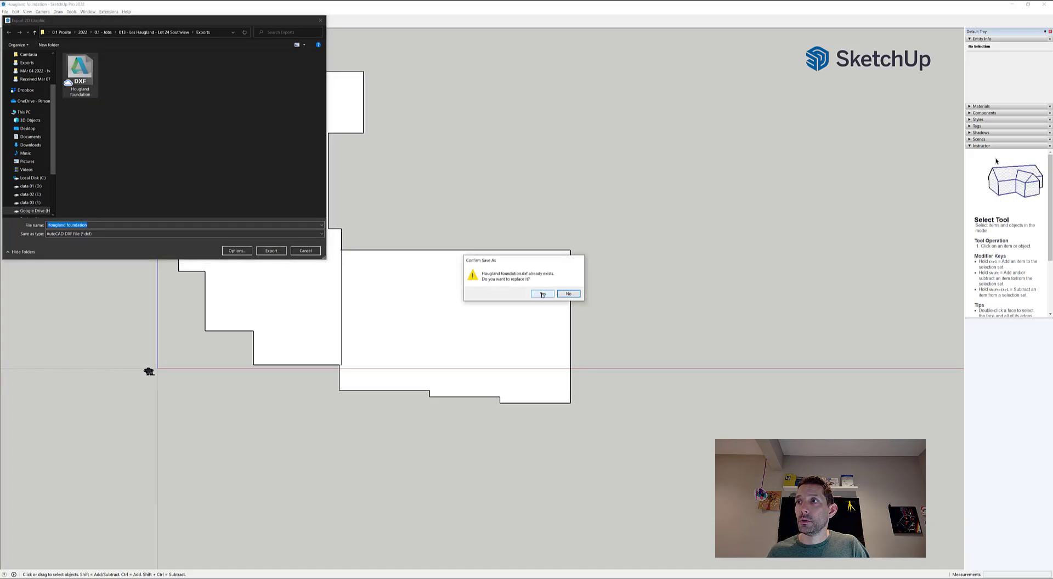
pyautogui.click(542, 295)
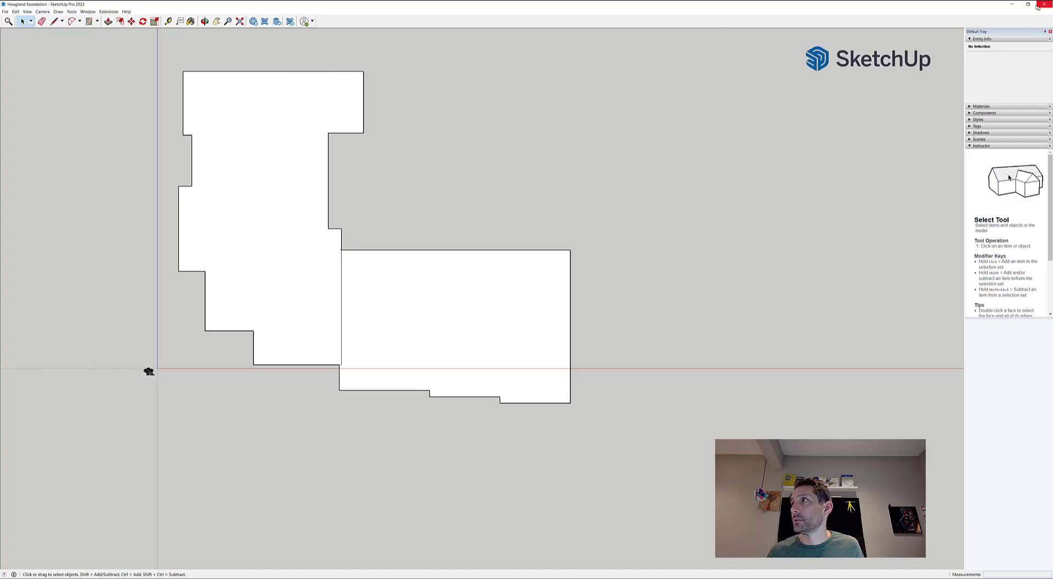
# Step: Minimize SketchUp and the Exports folder to get back to Trimble Business Center
pyautogui.click(1015, 4)
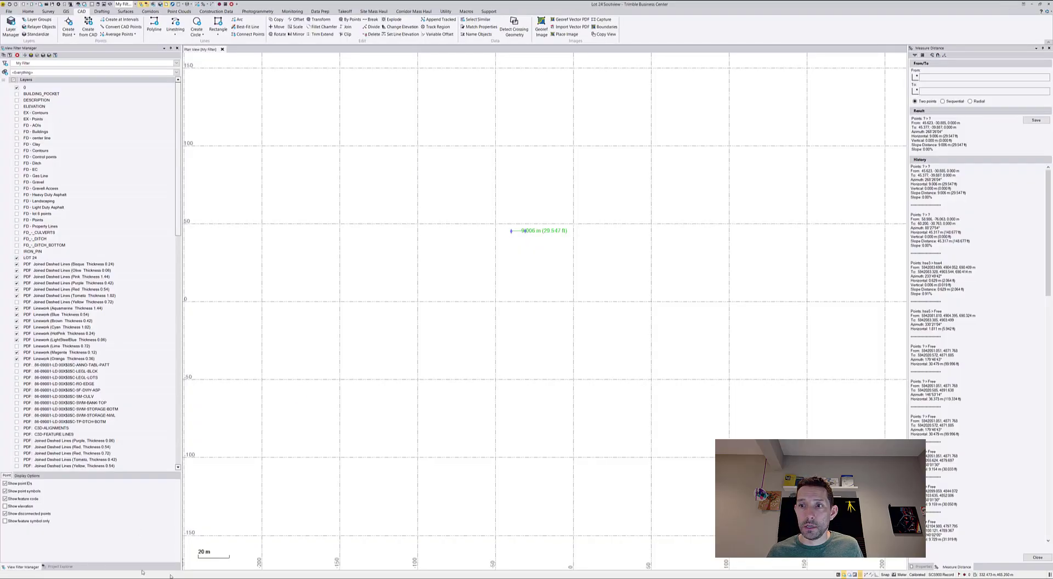
pyautogui.hotkey('alt', 'Tab')
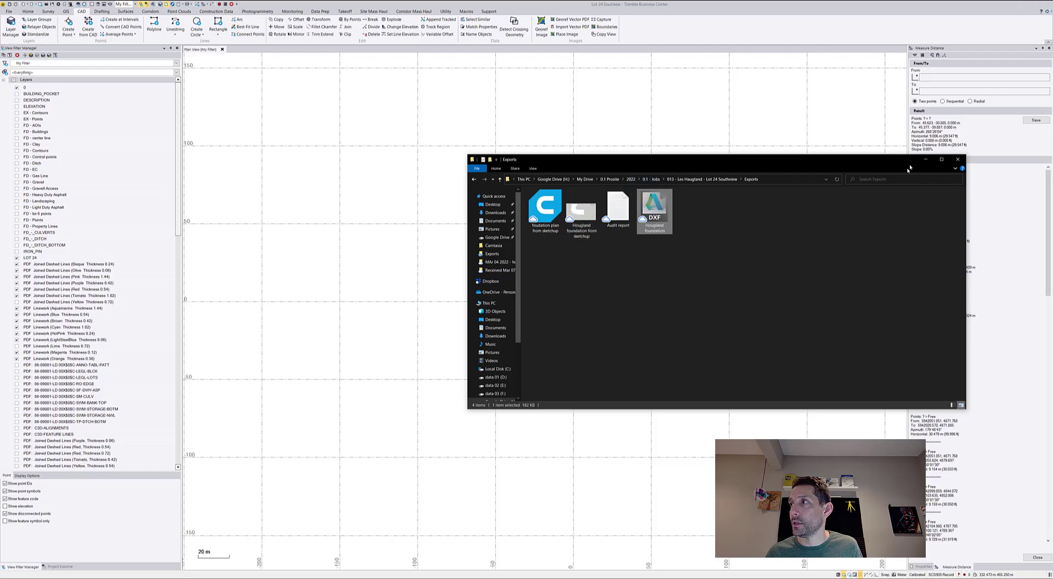
pyautogui.click(926, 159)
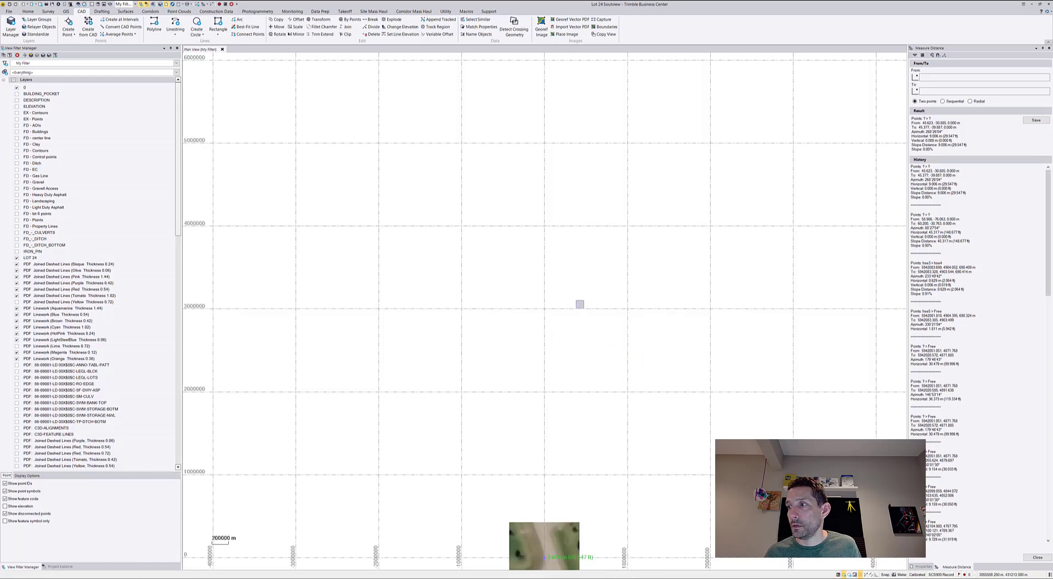
# Step: Bring the site origin to the centre and zoom in on the orange footprint outline
pyautogui.moveTo(514, 504); pyautogui.dragTo(533, 252, button='middle')
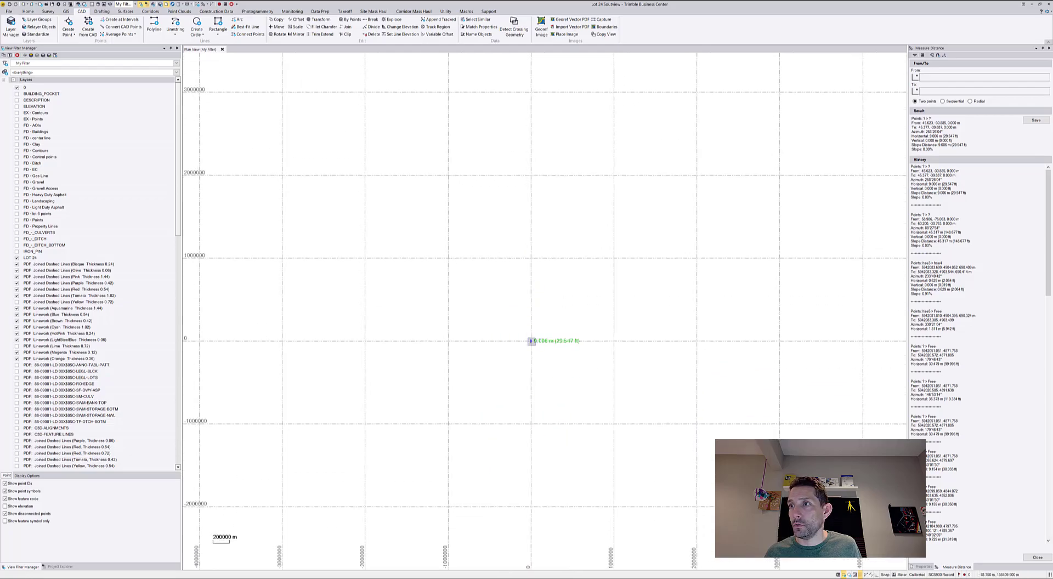
pyautogui.scroll(15, 531, 340)
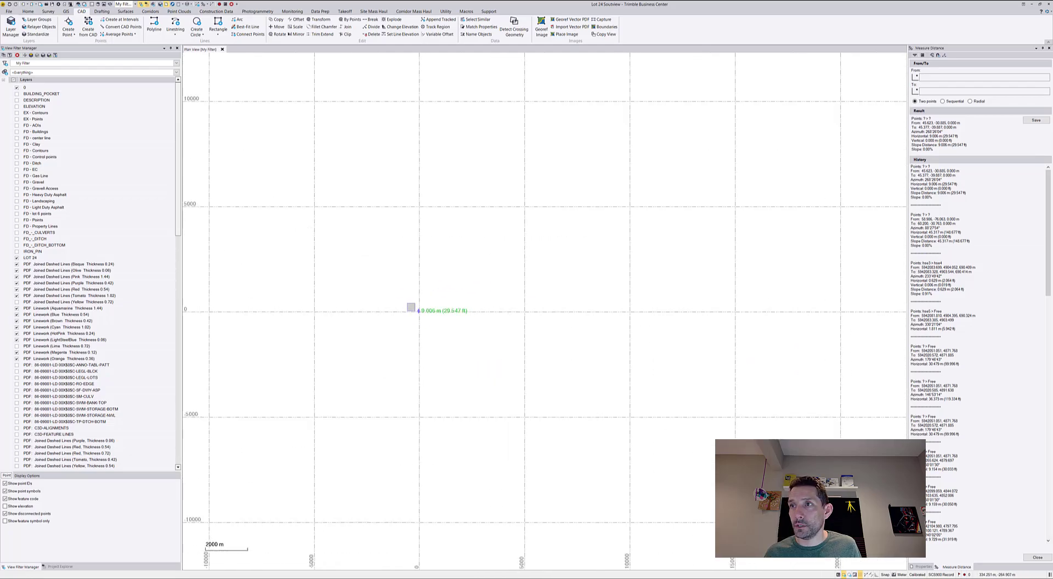
pyautogui.scroll(5, 415, 309)
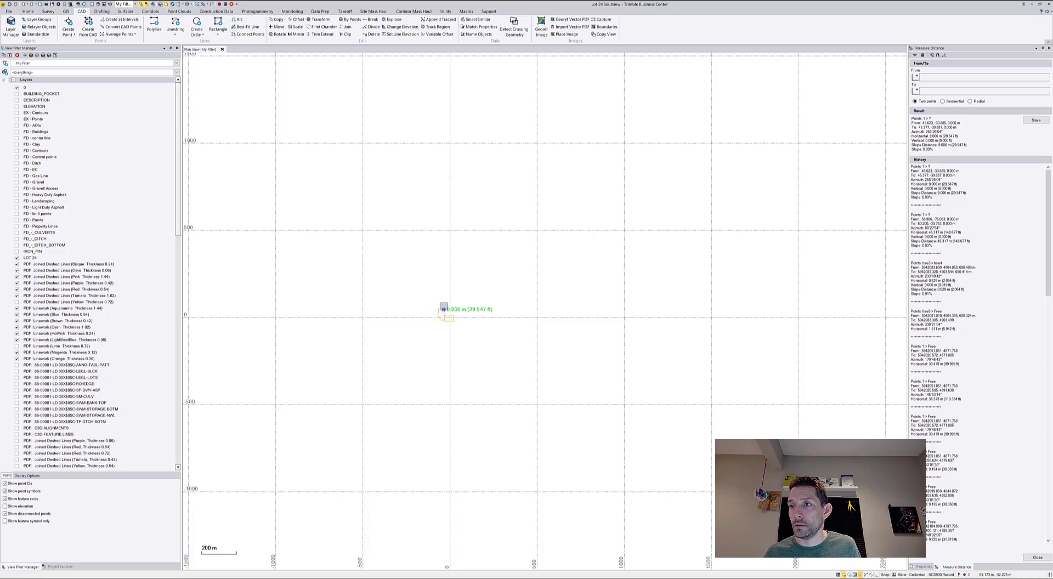
pyautogui.scroll(10, 444, 309)
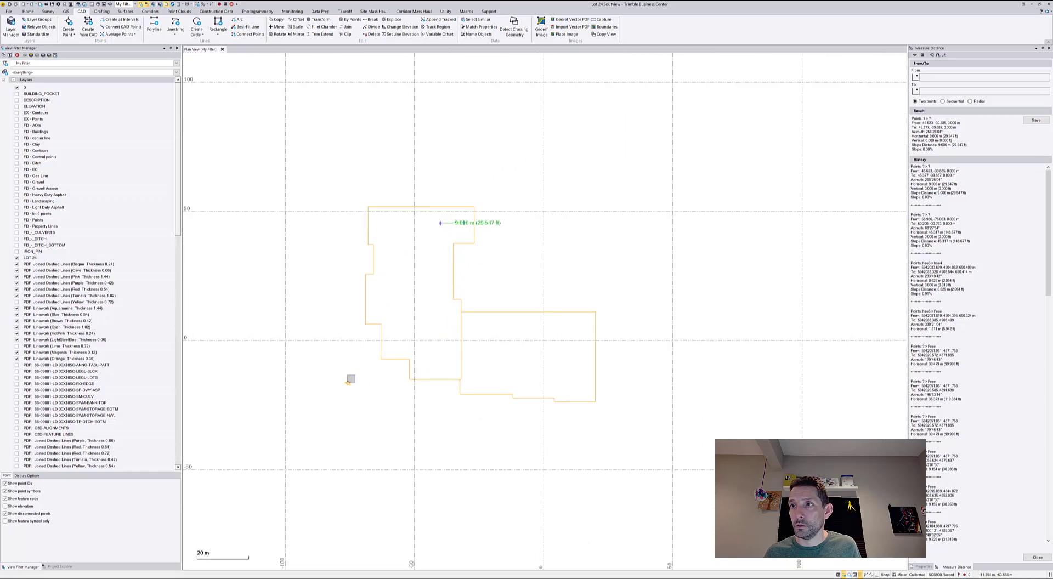
# Step: Measure the footprint's 41.000 m top edge and the offset across its step
pyautogui.click(348, 383)
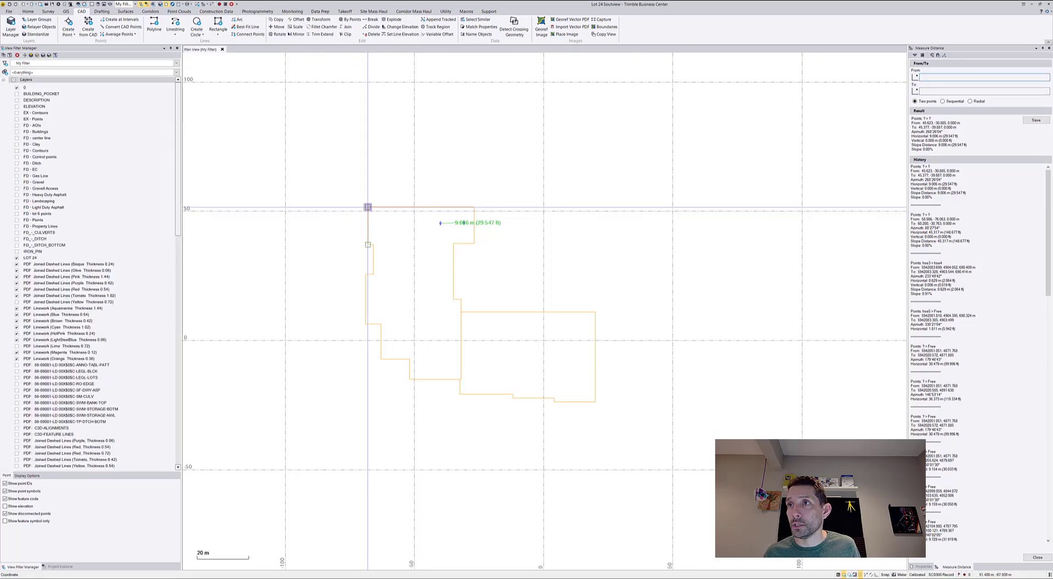
pyautogui.click(367, 207)
pyautogui.click(474, 208)
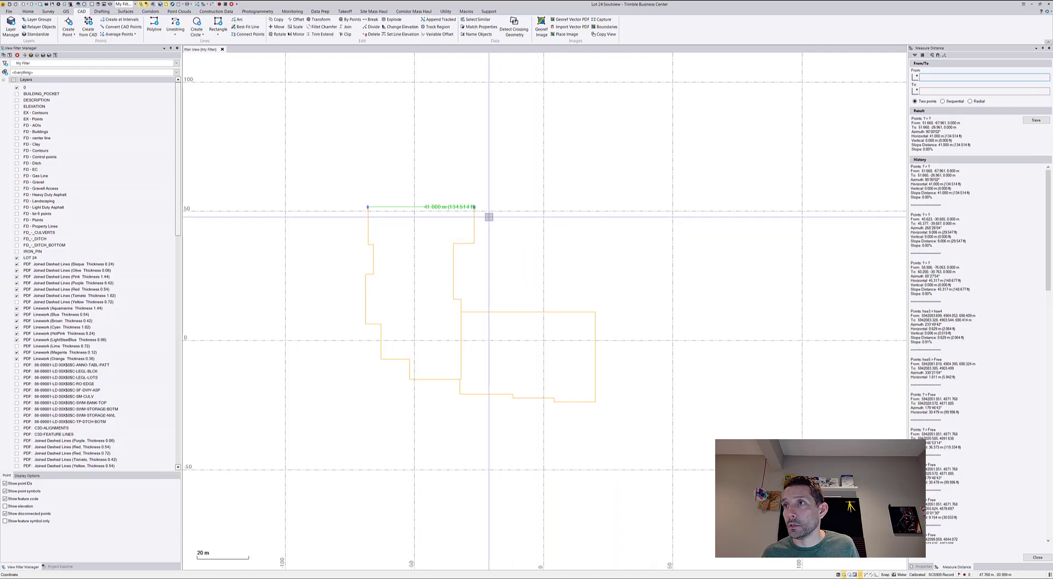
pyautogui.scroll(2, 489, 217)
pyautogui.click(455, 266)
pyautogui.click(408, 266)
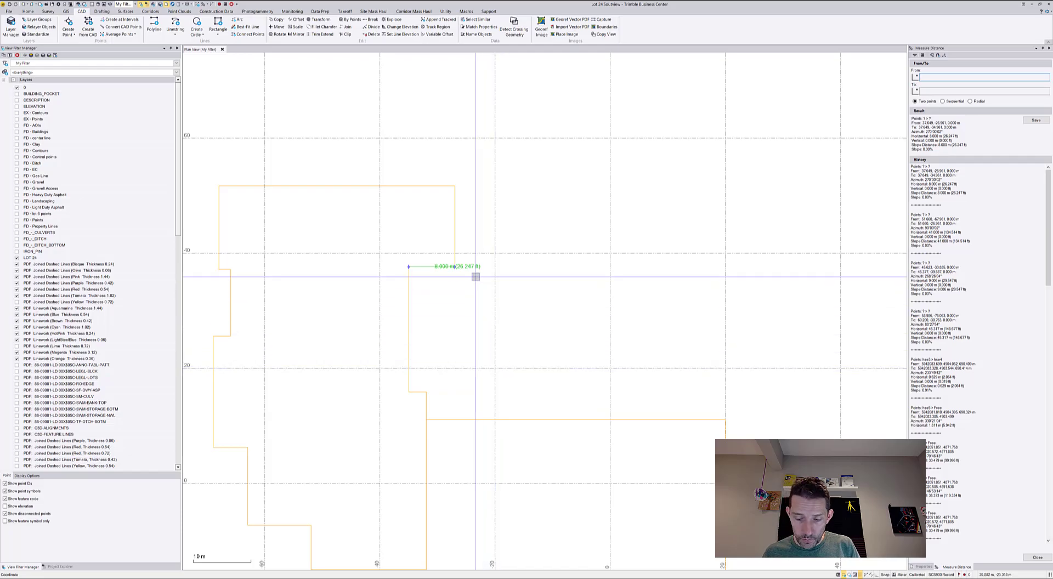
pyautogui.scroll(-3, 476, 277)
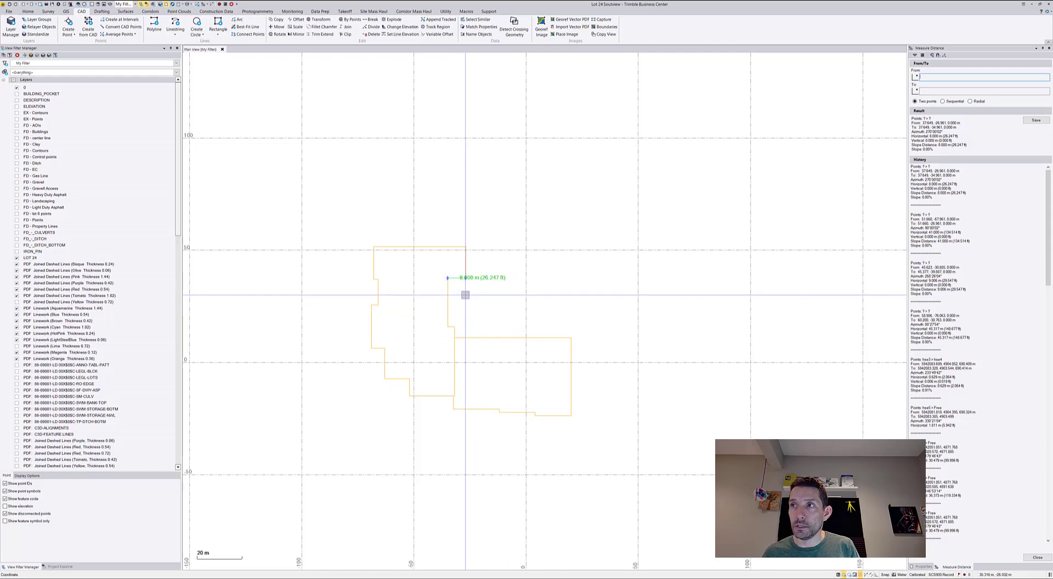
# Step: Measure a footprint corner with Measure Angle, confirming 90°00'00", then close the measurement
pyautogui.click(154, 25)
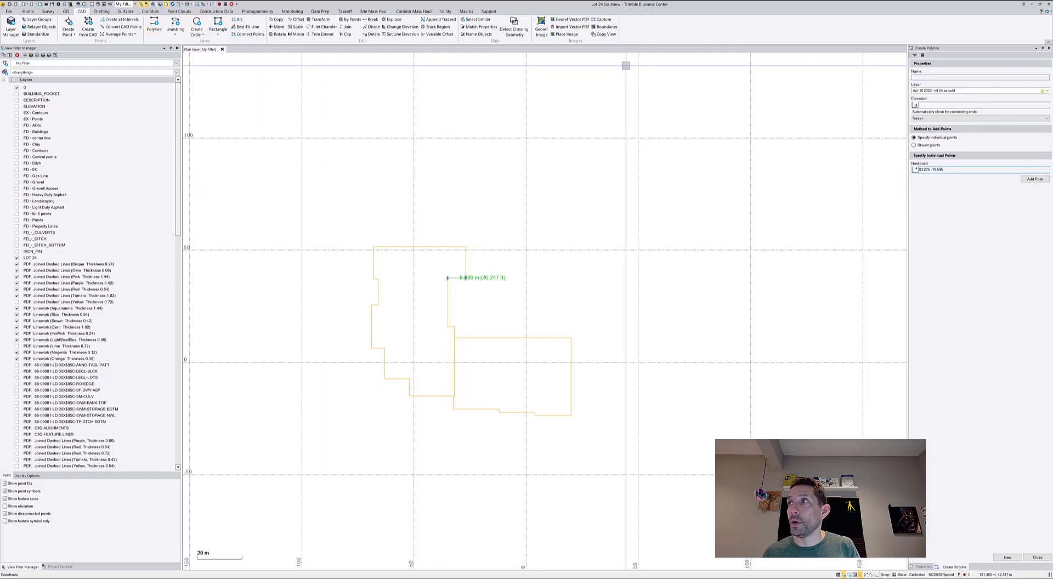
pyautogui.click(213, 4)
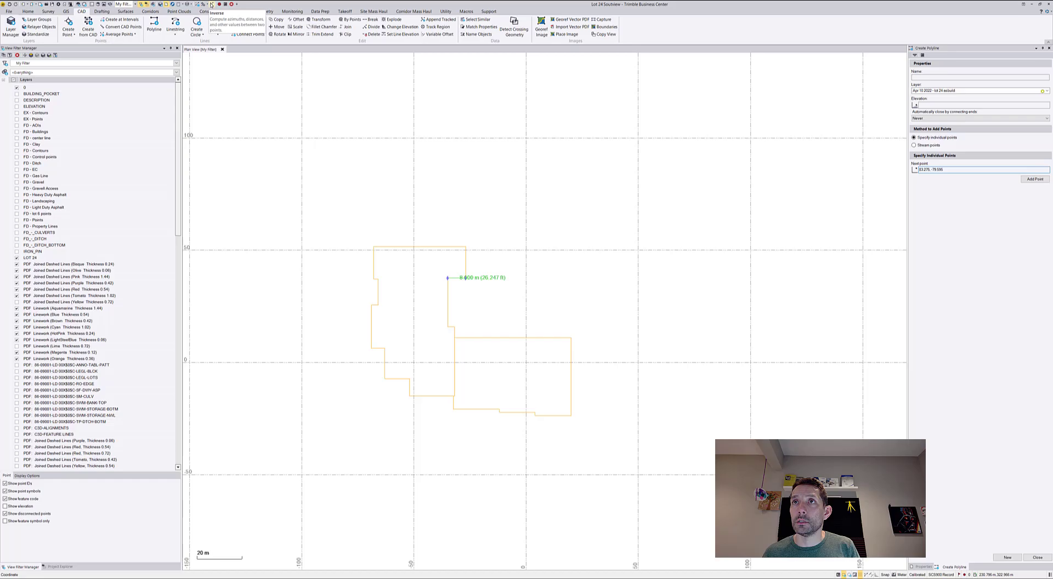
pyautogui.click(223, 17)
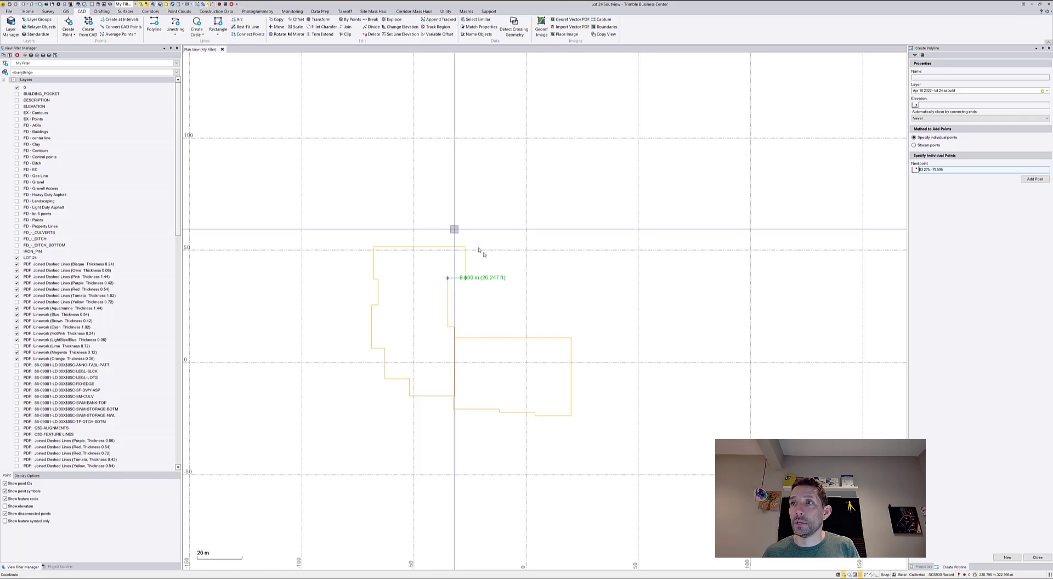
pyautogui.scroll(3, 441, 277)
pyautogui.click(461, 277)
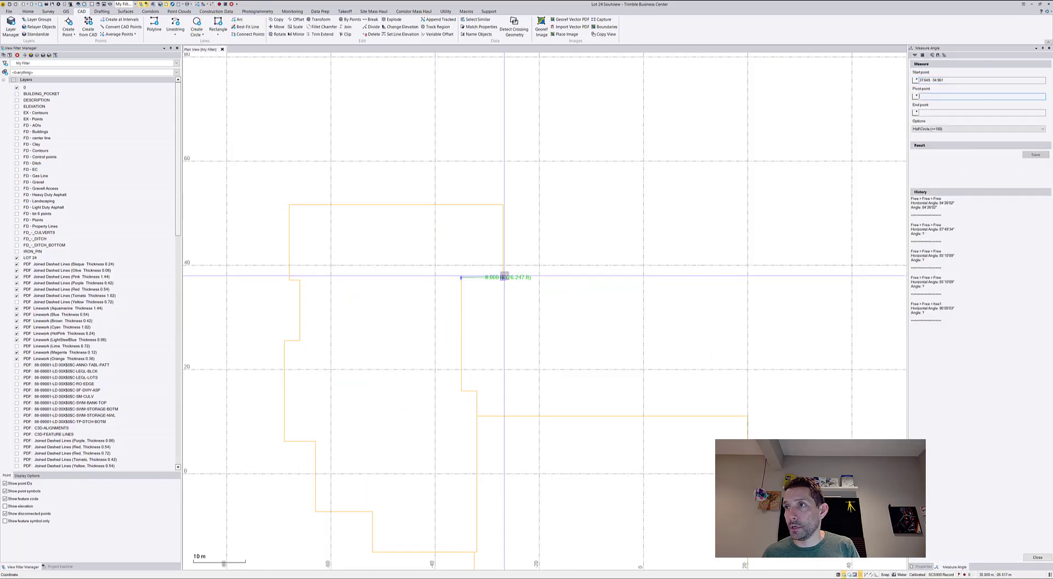
pyautogui.click(503, 278)
pyautogui.click(502, 205)
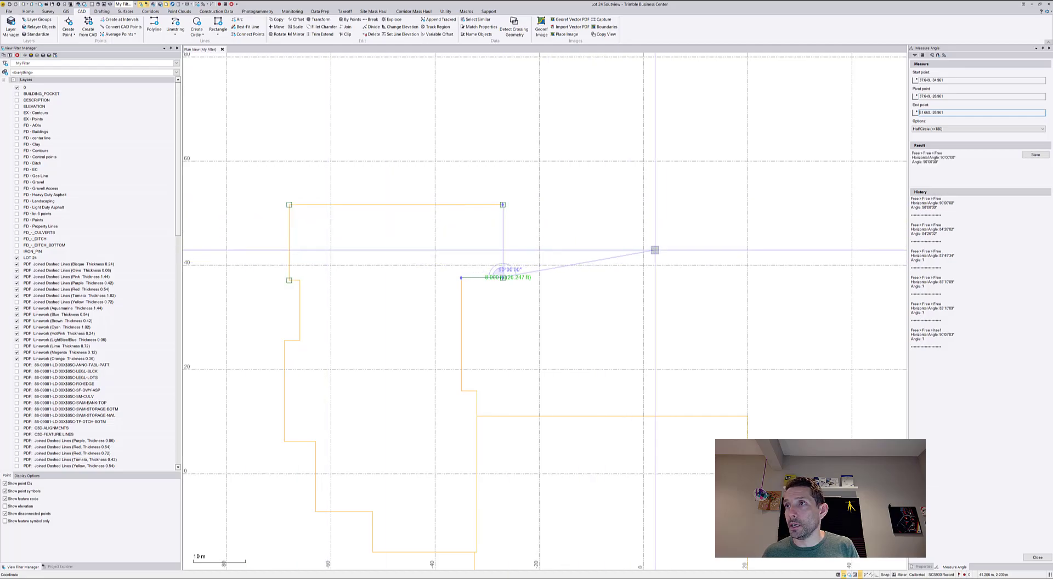
pyautogui.click(1049, 48)
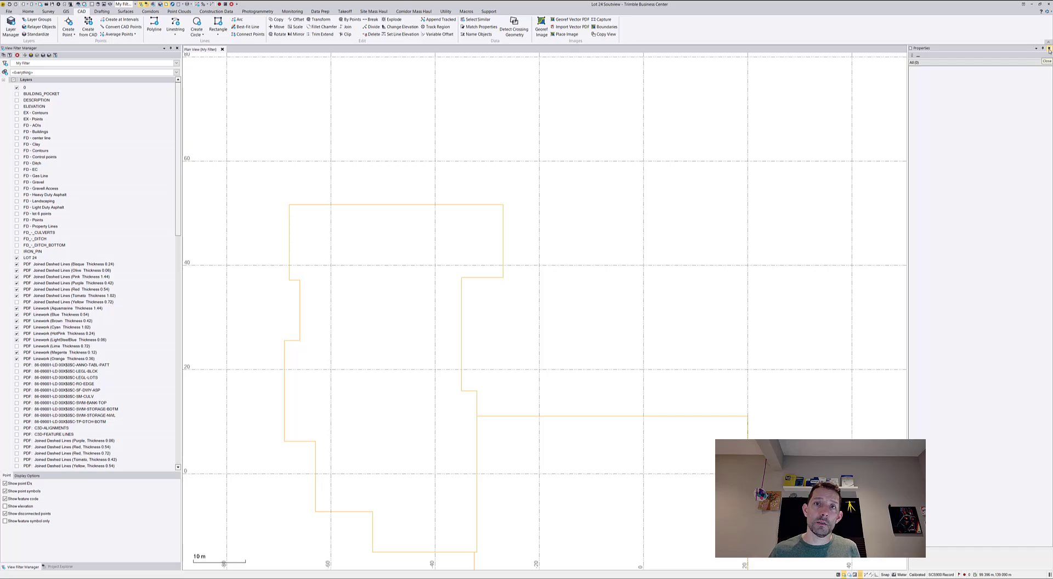